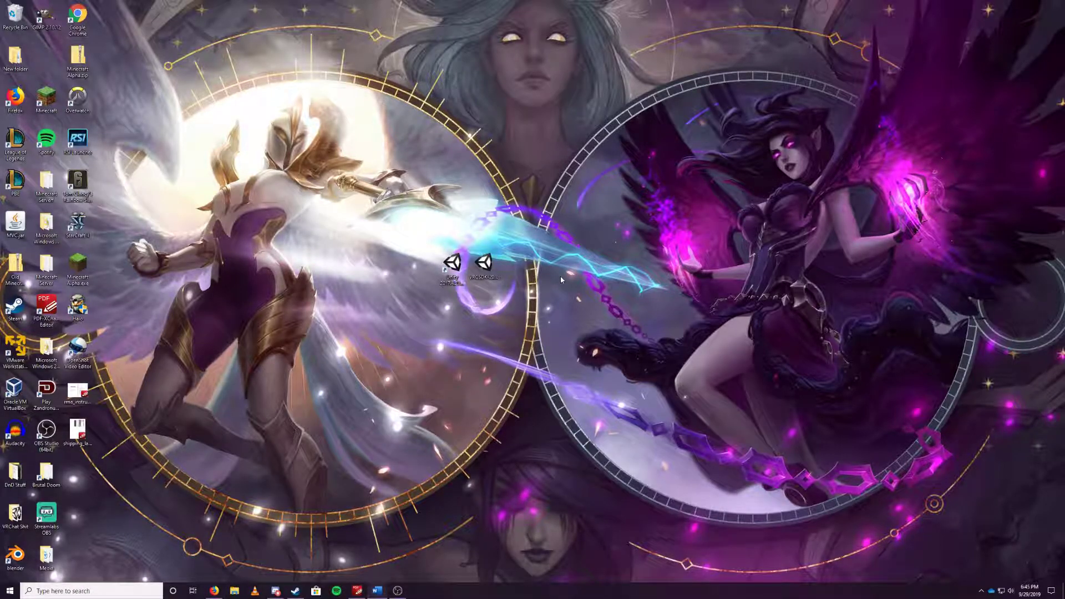
- Select the Unity 2017.4 shortcut and the VRCSDK package file on the desktop
{"action": "left_click", "coordinate": [452, 267]}
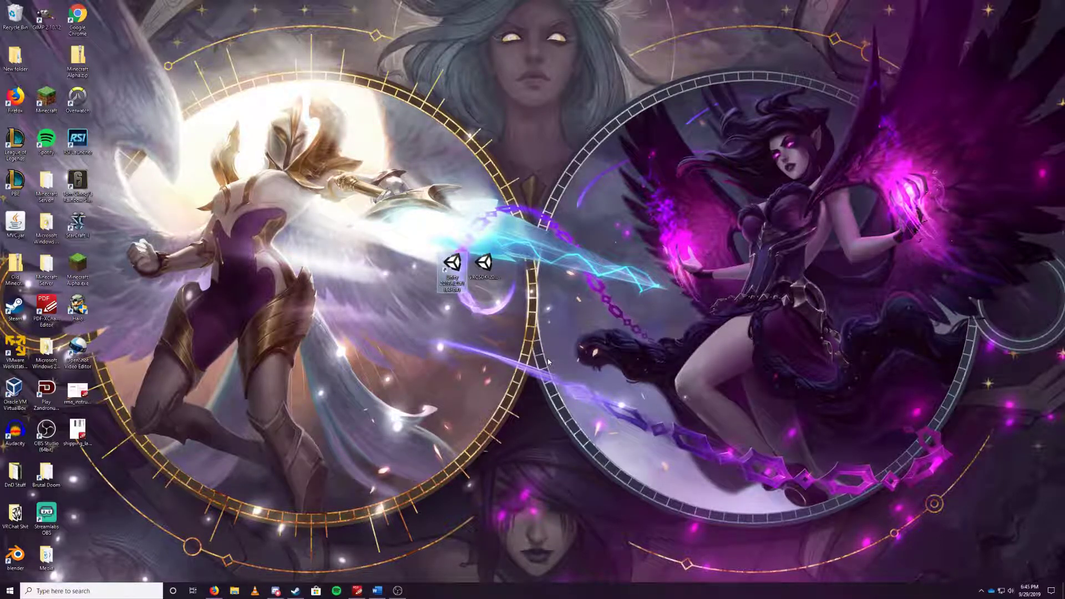
{"action": "left_click", "coordinate": [483, 265]}
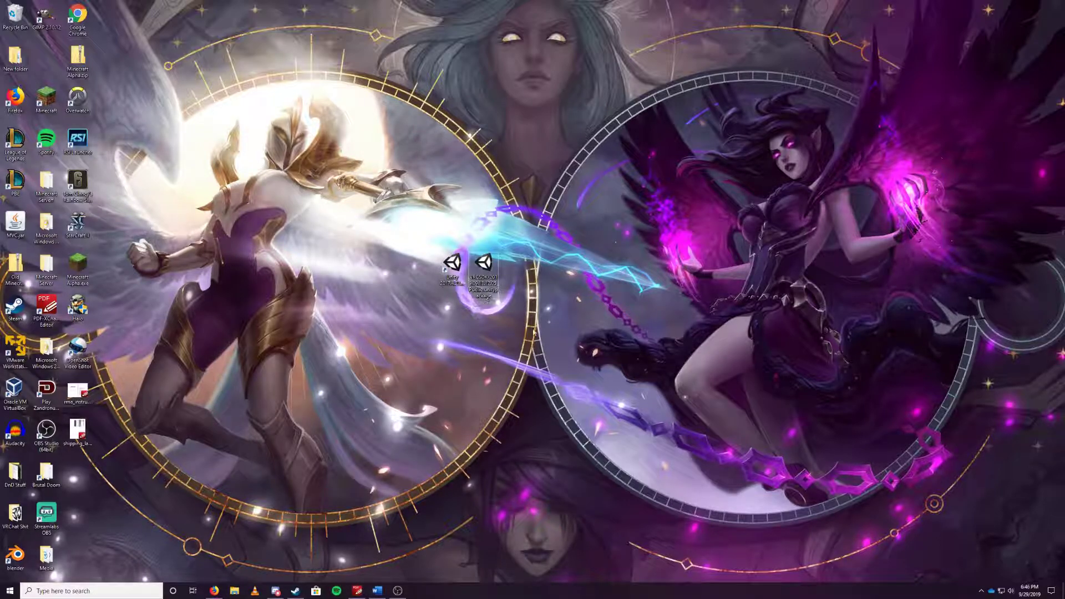
- Launch Unity 2017.4 and browse the launcher's project list and Learn tutorials
{"action": "double_click", "coordinate": [452, 266]}
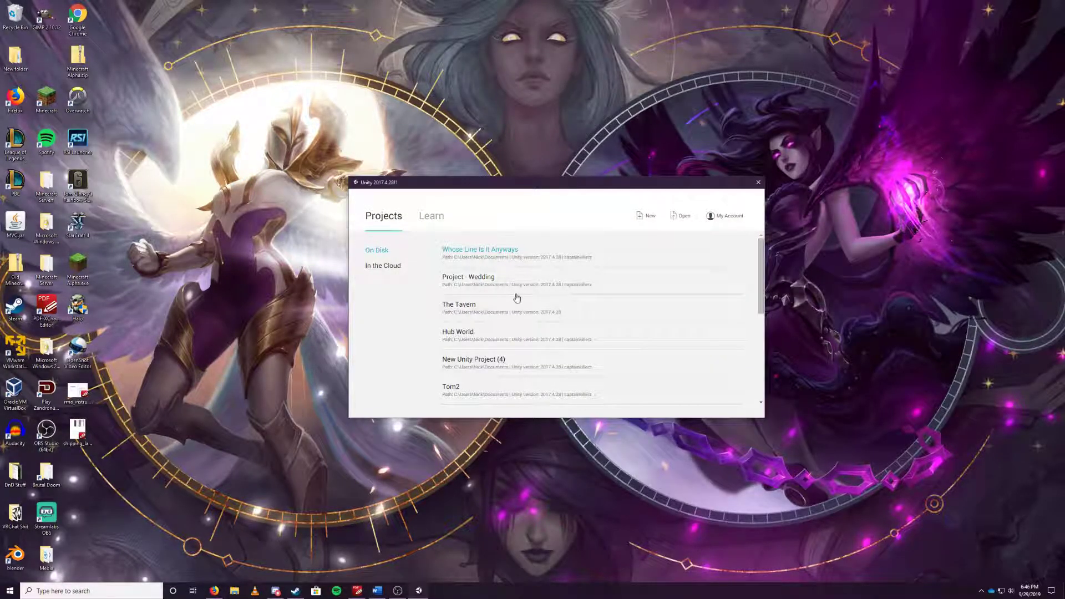
{"action": "scroll", "coordinate": [517, 297], "scroll_direction": "down", "scroll_amount": 5}
{"action": "scroll", "coordinate": [564, 342], "scroll_direction": "up", "scroll_amount": 10}
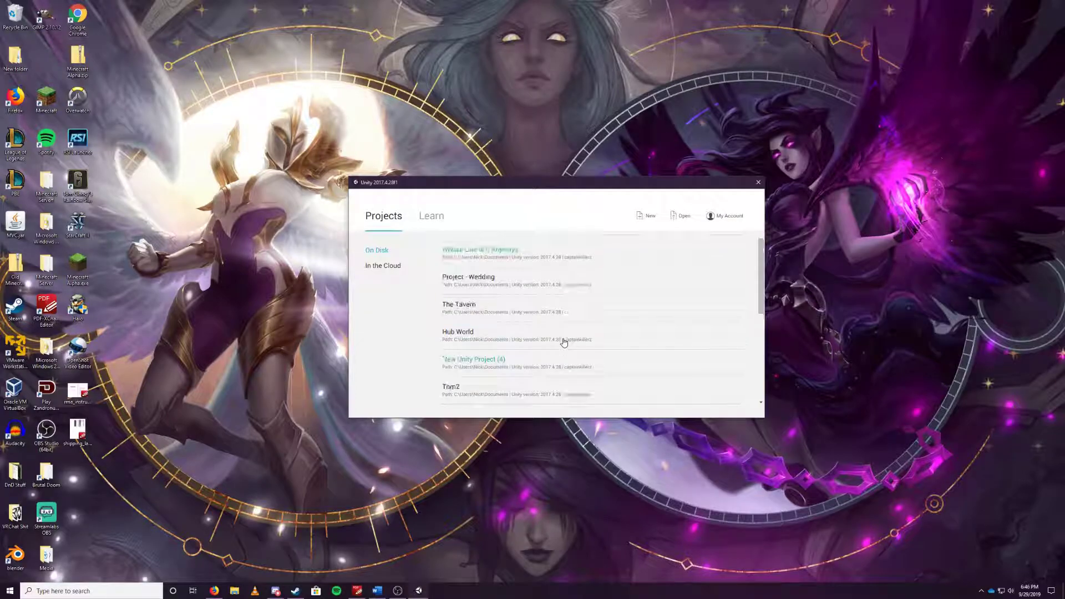
{"action": "left_click", "coordinate": [438, 218]}
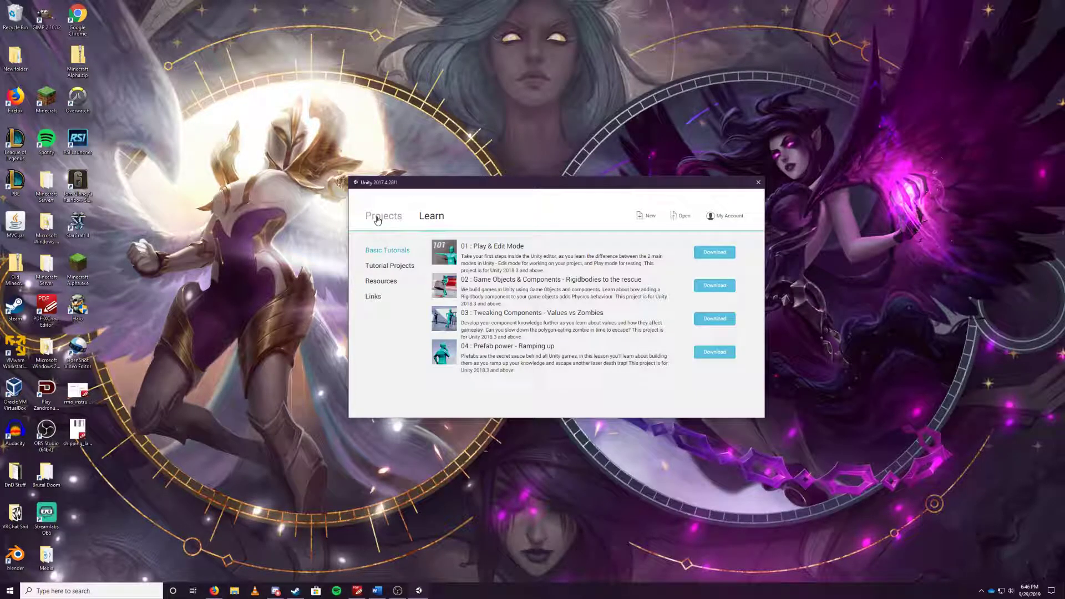
{"action": "left_click", "coordinate": [381, 224]}
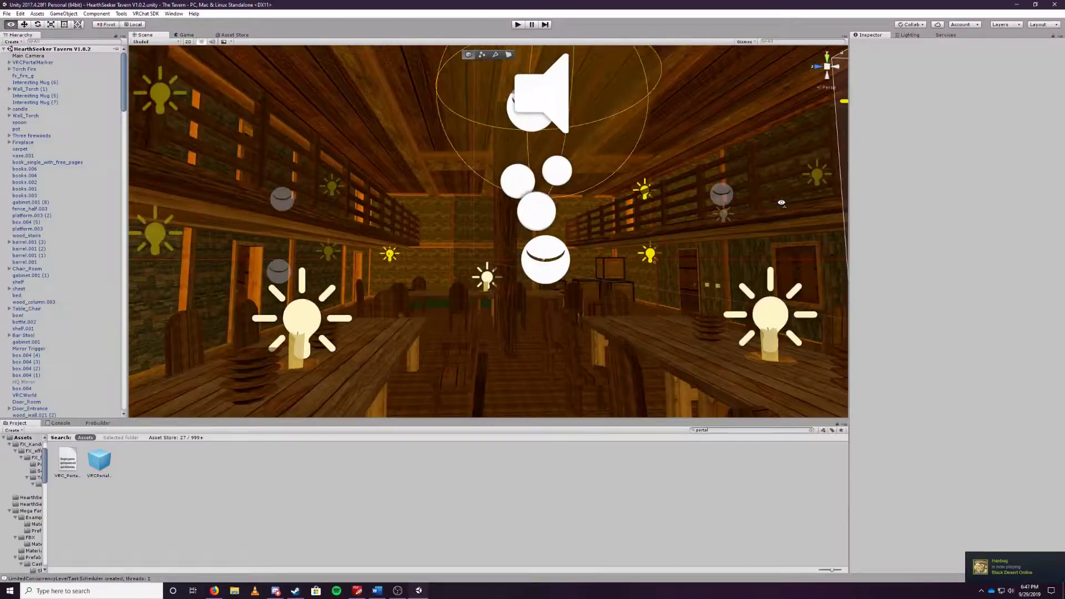
- Fly through the tavern and select the reflection probe, wall, table, mug, audio source and Main Camera
{"action": "right_click_drag", "start_coordinate": [555, 250], "coordinate": [589, 243]}
{"action": "left_click", "coordinate": [662, 250]}
{"action": "left_click", "coordinate": [499, 209]}
{"action": "left_click", "coordinate": [590, 304]}
{"action": "left_click", "coordinate": [489, 269]}
{"action": "left_click", "coordinate": [442, 225]}
{"action": "left_click", "coordinate": [526, 255]}
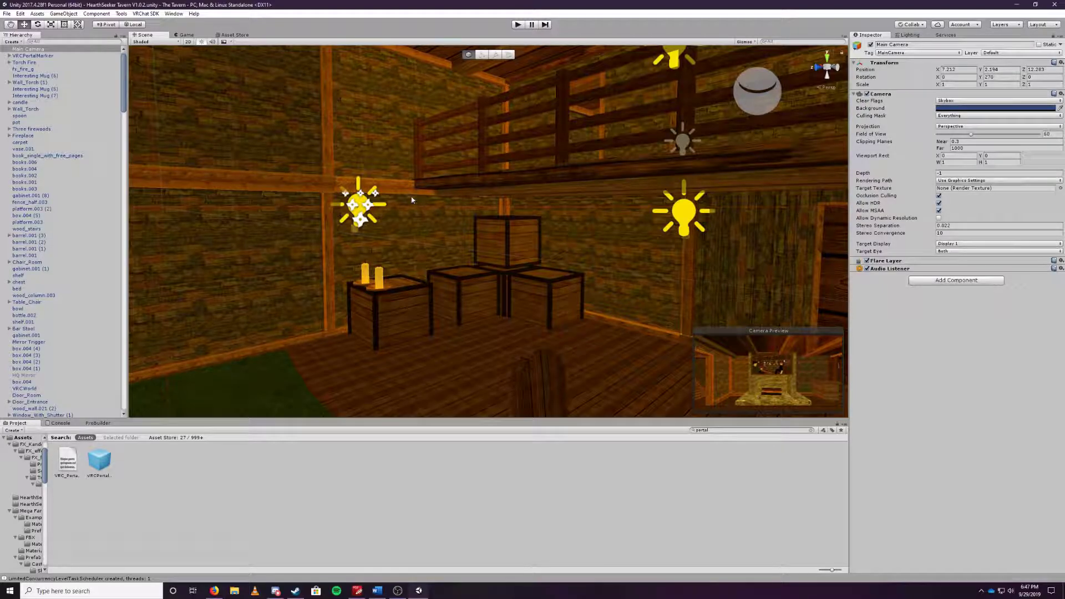
- Close The Tavern and start a new project named 'Project - Camp'
{"action": "left_click", "coordinate": [1055, 5]}
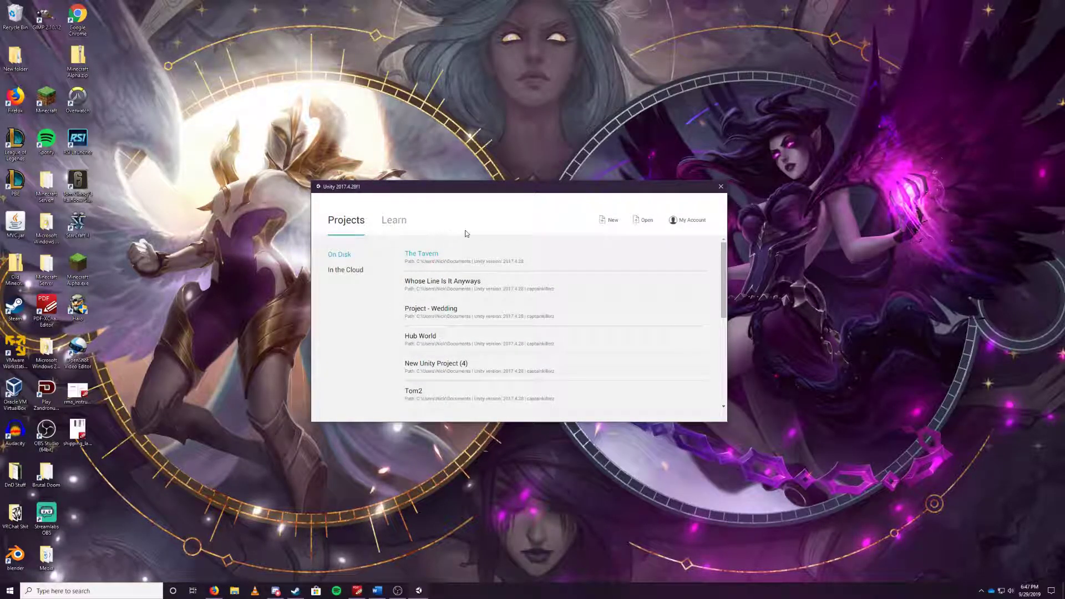
{"action": "left_click", "coordinate": [611, 219]}
{"action": "triple_click", "coordinate": [488, 283]}
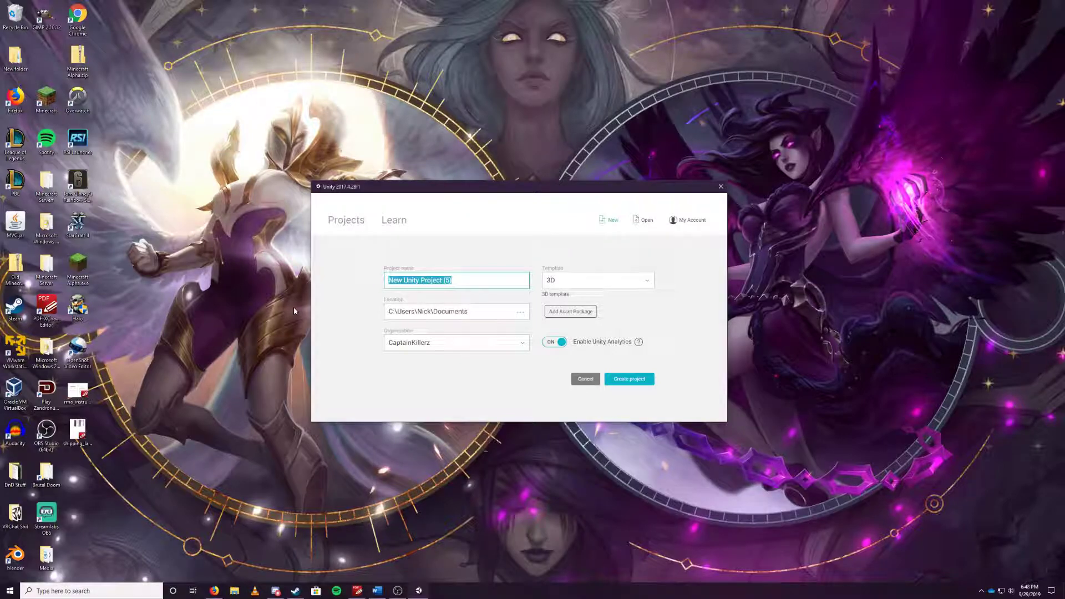
{"action": "key", "text": "BackSpace"}
{"action": "type", "text": "Project - Camp"}
- Keep the 3D template, default location and organization, and create the project
{"action": "left_click", "coordinate": [596, 280]}
{"action": "left_click", "coordinate": [592, 298]}
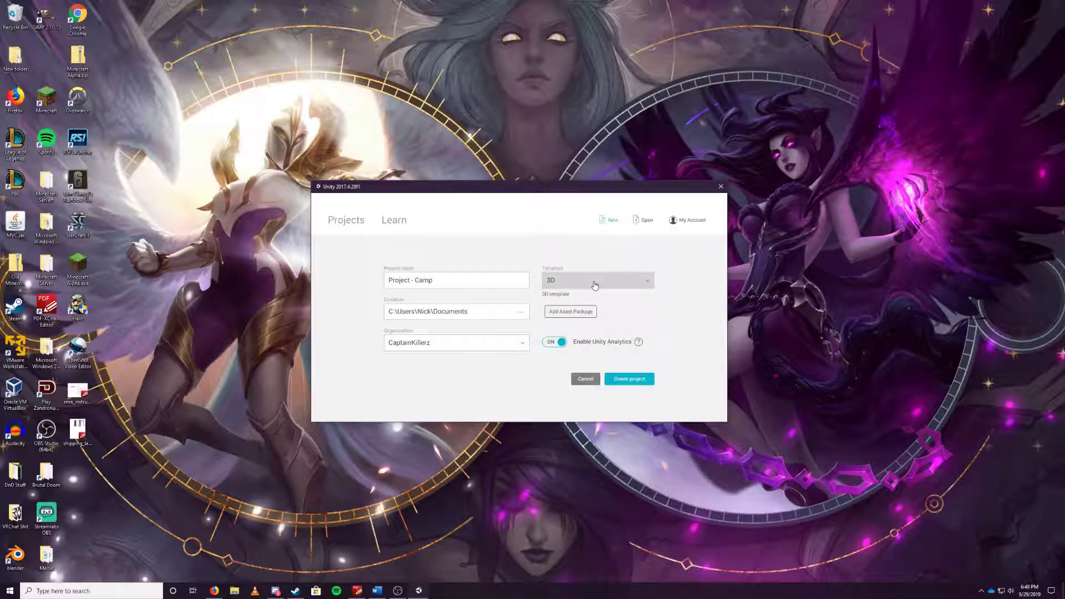
{"action": "left_click", "coordinate": [485, 312]}
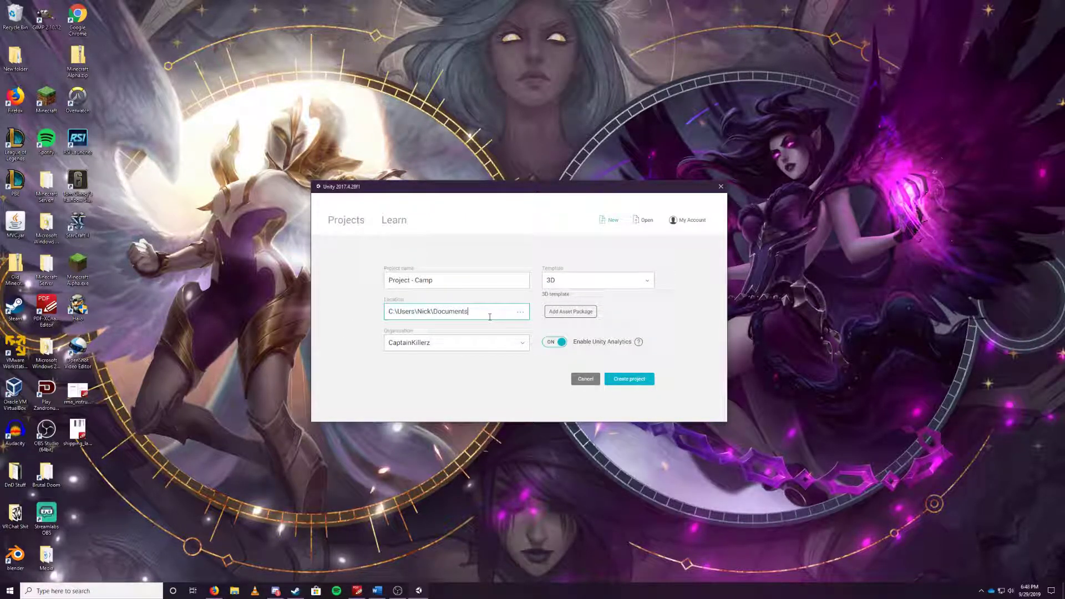
{"action": "left_click", "coordinate": [487, 349]}
{"action": "left_click", "coordinate": [468, 349]}
{"action": "left_click", "coordinate": [632, 378]}
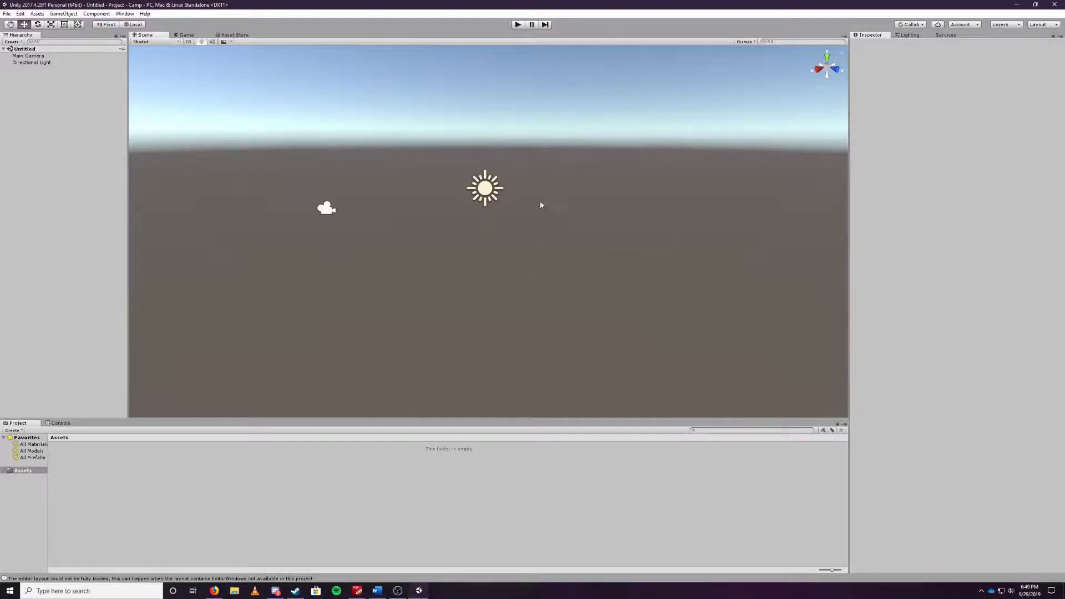
- Look around the empty scene, select the Main Camera and Directional Light, then clear the selection
{"action": "right_click_drag", "start_coordinate": [514, 209], "coordinate": [559, 232]}
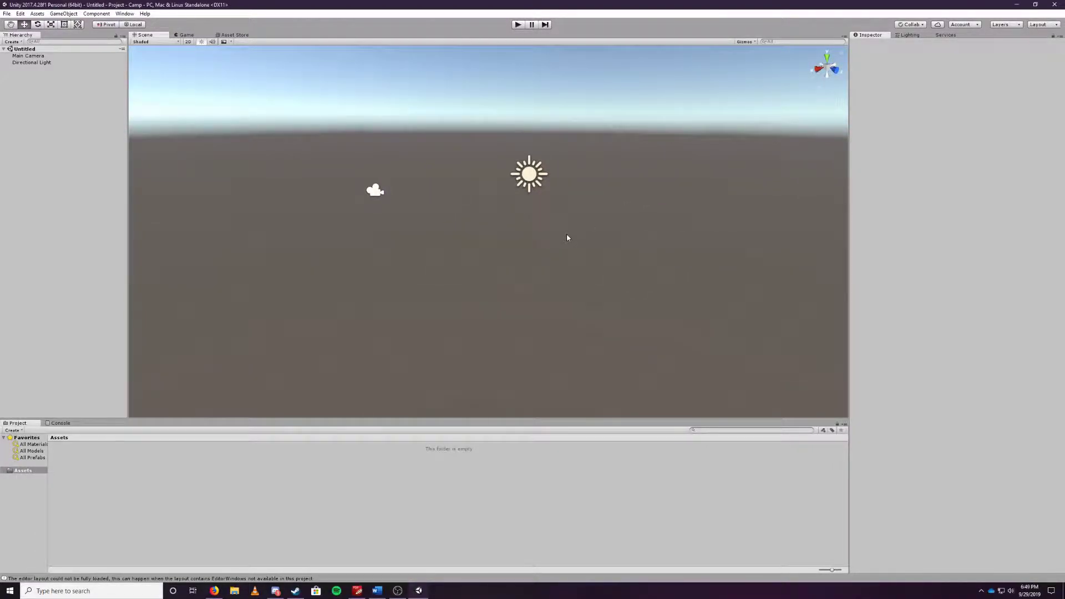
{"action": "right_click_drag", "start_coordinate": [473, 226], "coordinate": [511, 178]}
{"action": "left_click", "coordinate": [353, 195]}
{"action": "left_click", "coordinate": [506, 178]}
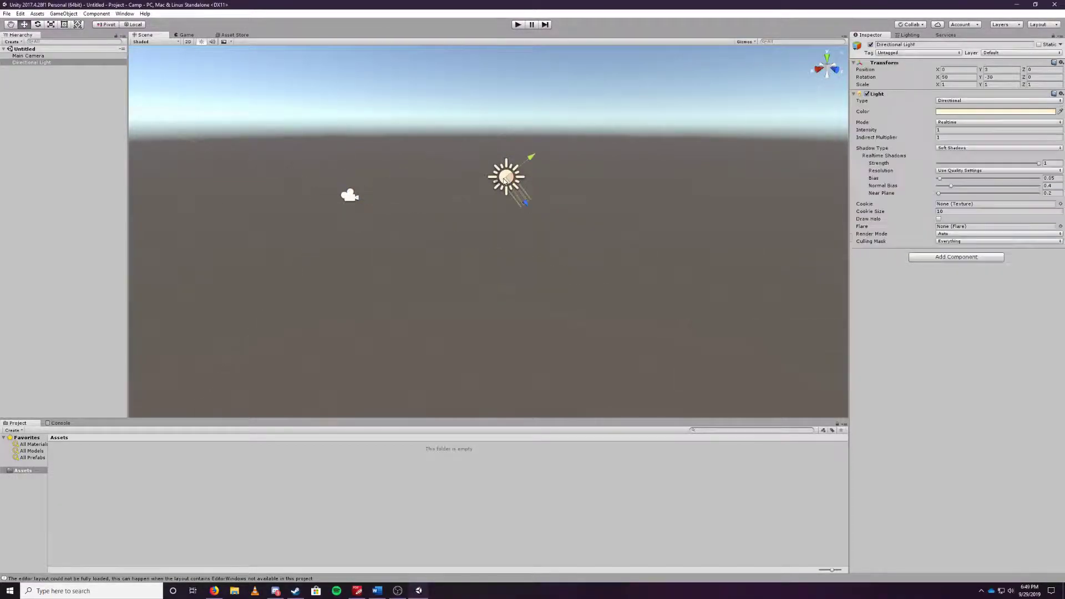
{"action": "left_click", "coordinate": [81, 144]}
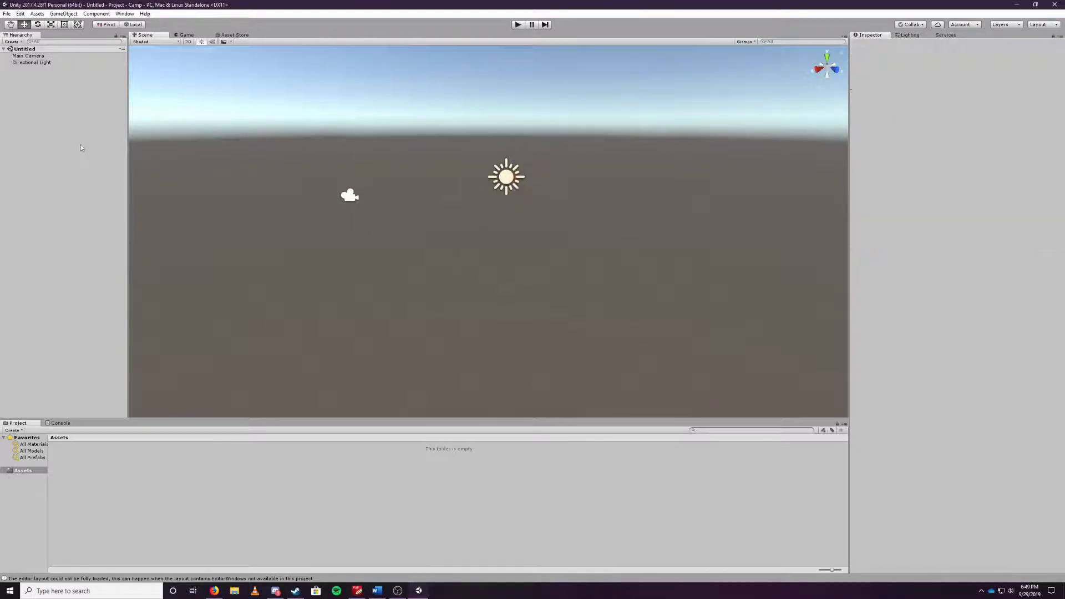
{"action": "left_click", "coordinate": [31, 57]}
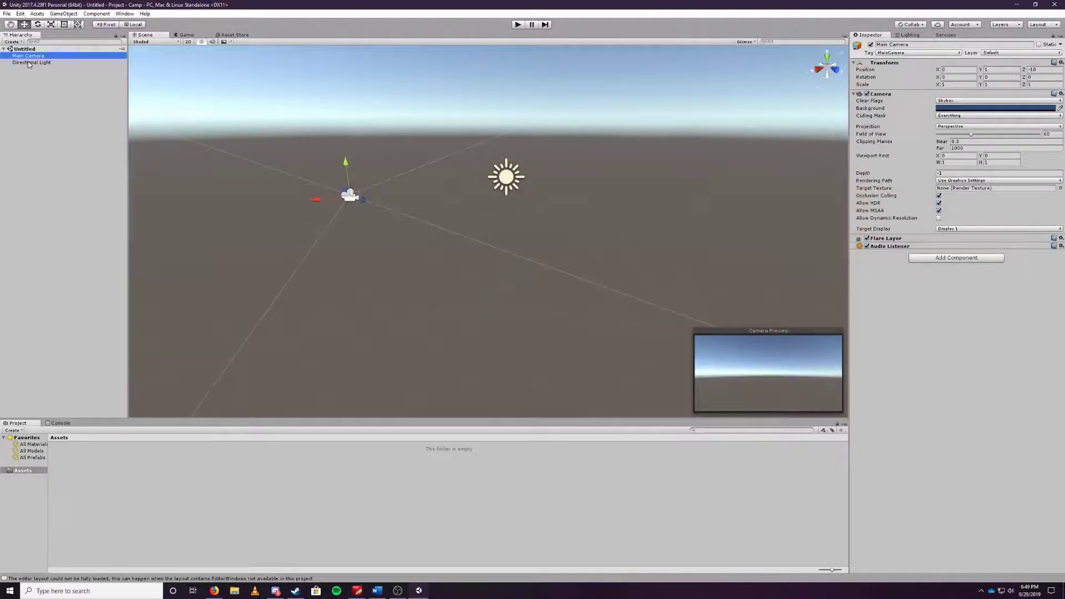
{"action": "left_click", "coordinate": [30, 62]}
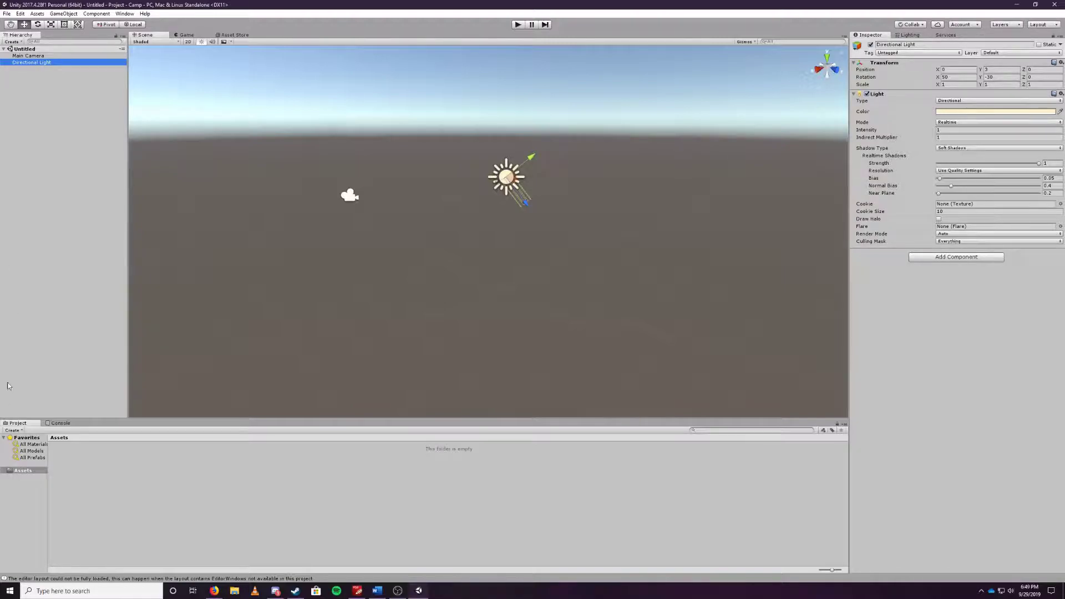
{"action": "left_click", "coordinate": [420, 491]}
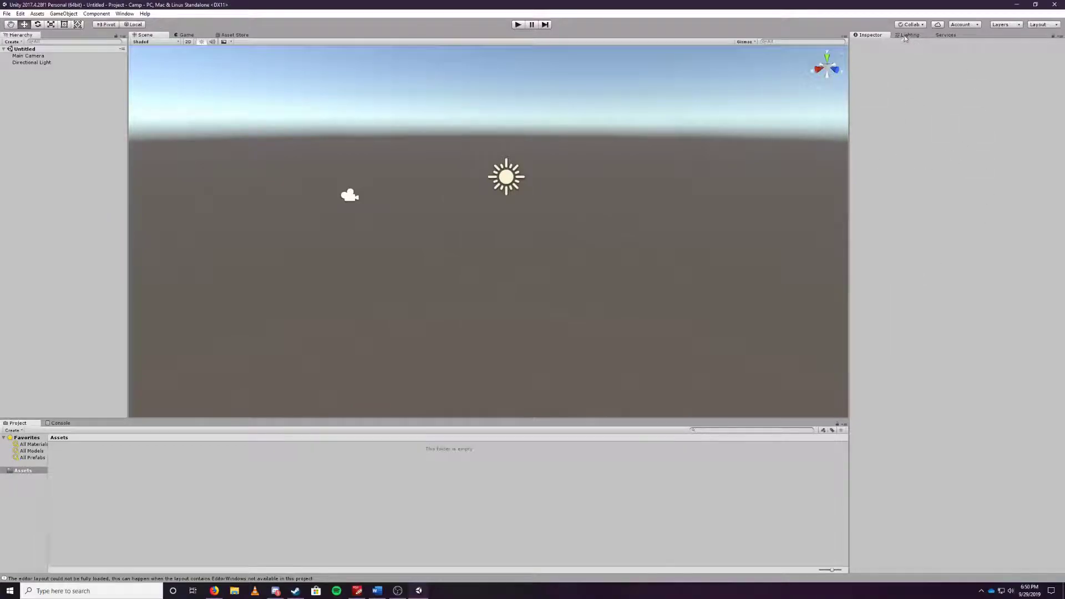
- Switch between the Services and Inspector panels and rotate the Scene view
{"action": "left_click", "coordinate": [946, 35]}
{"action": "left_click", "coordinate": [953, 36]}
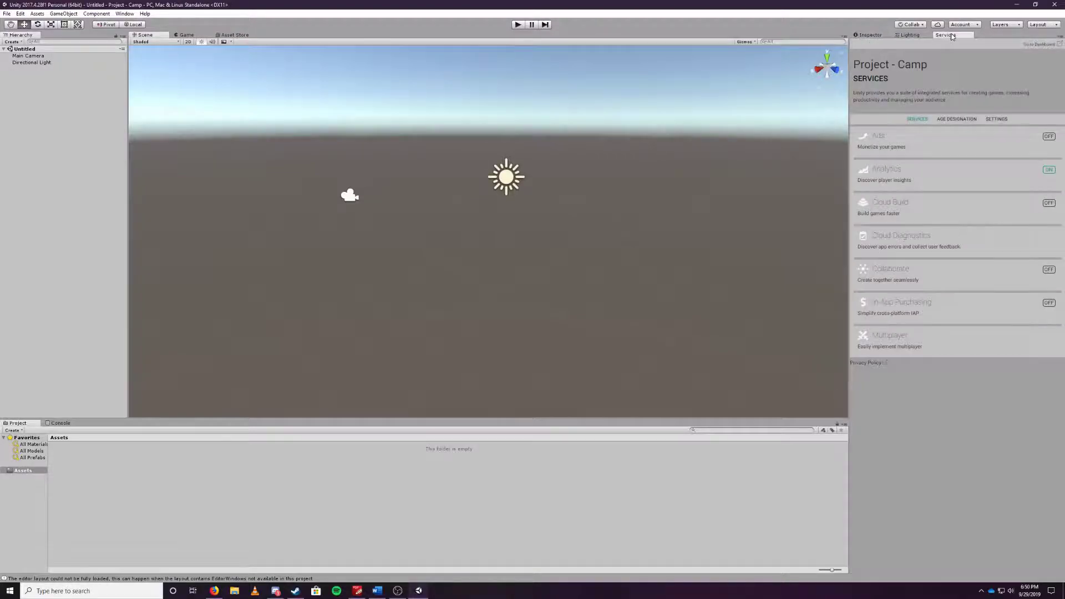
{"action": "left_click", "coordinate": [870, 37]}
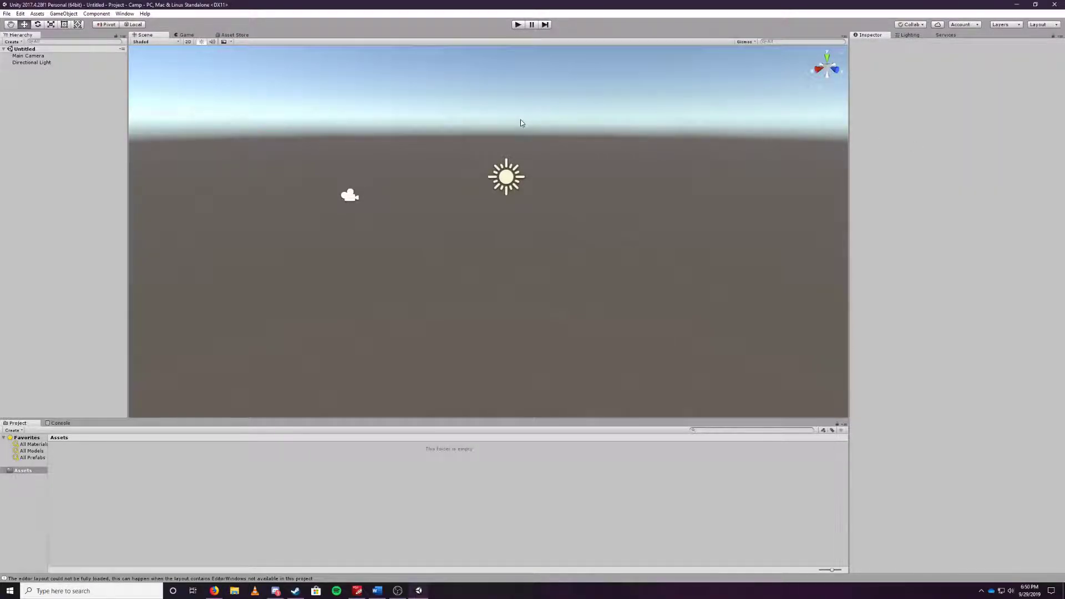
{"action": "left_click", "coordinate": [960, 36]}
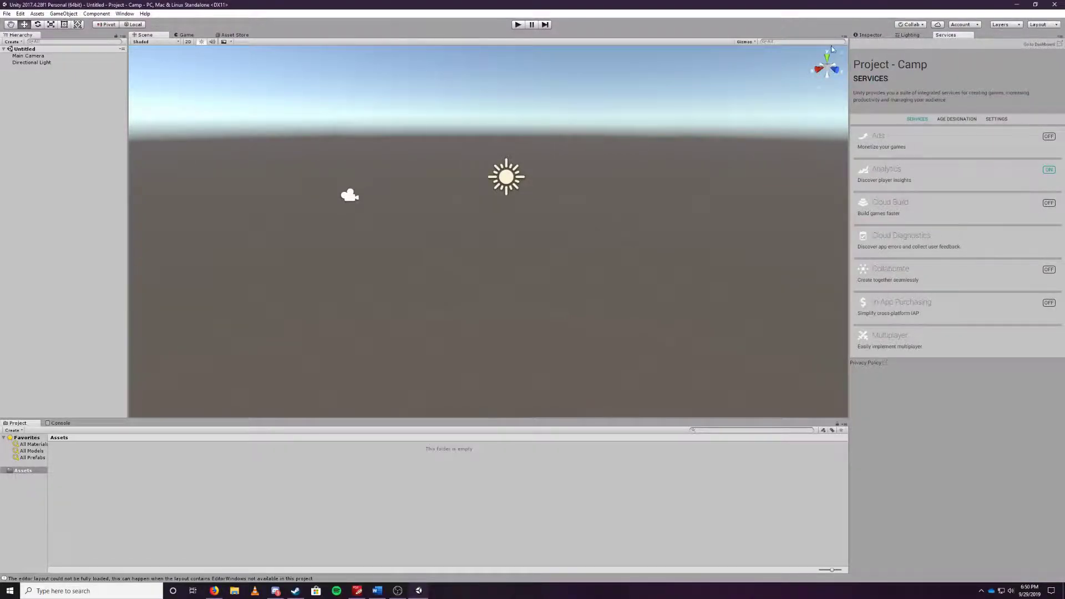
{"action": "right_click_drag", "start_coordinate": [676, 252], "coordinate": [656, 243]}
{"action": "left_click", "coordinate": [867, 35]}
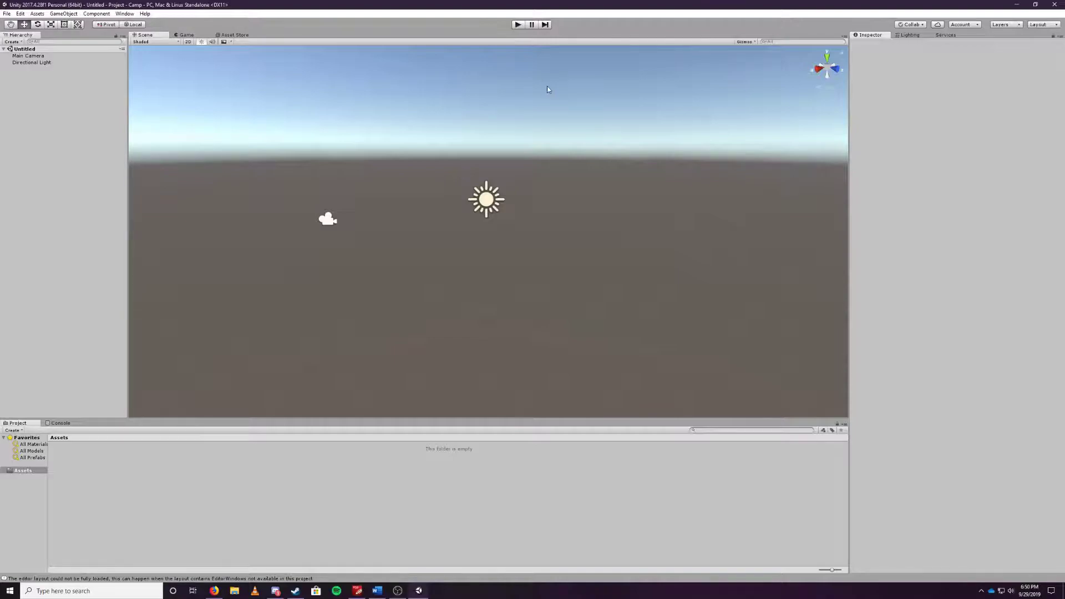
- Import all contents of the desktop VRCSDK package and close the SDK welcome window
{"action": "left_click", "coordinate": [1016, 5]}
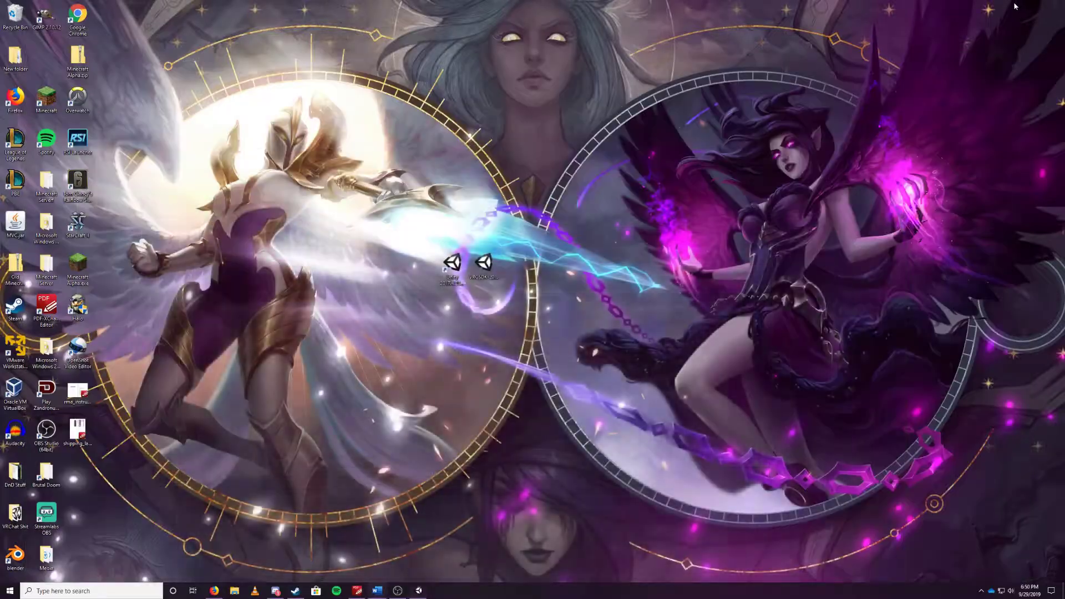
{"action": "left_click", "coordinate": [497, 280]}
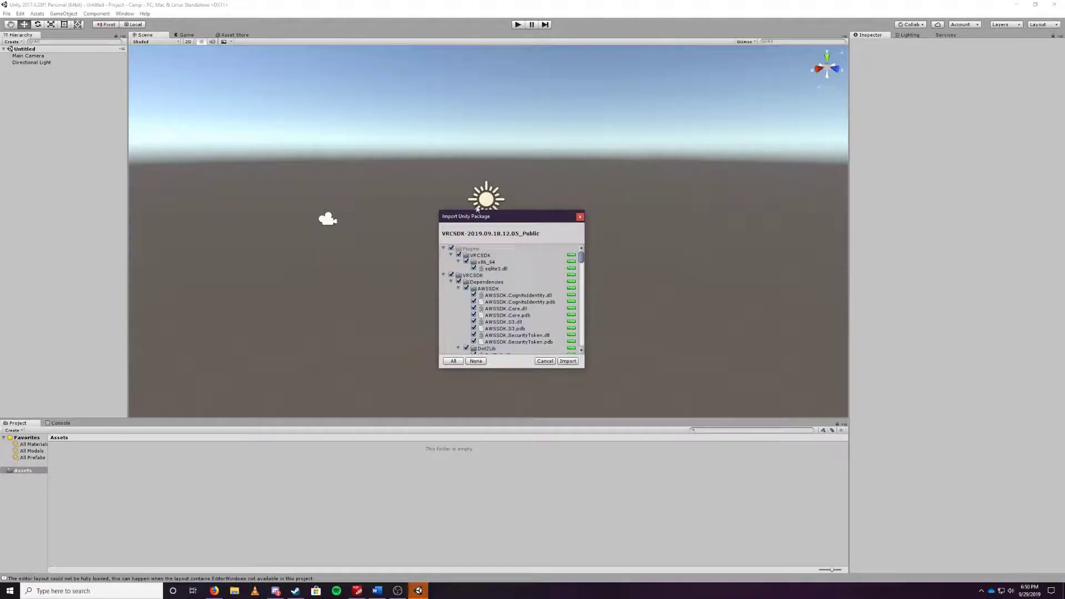
{"action": "left_click", "coordinate": [568, 361]}
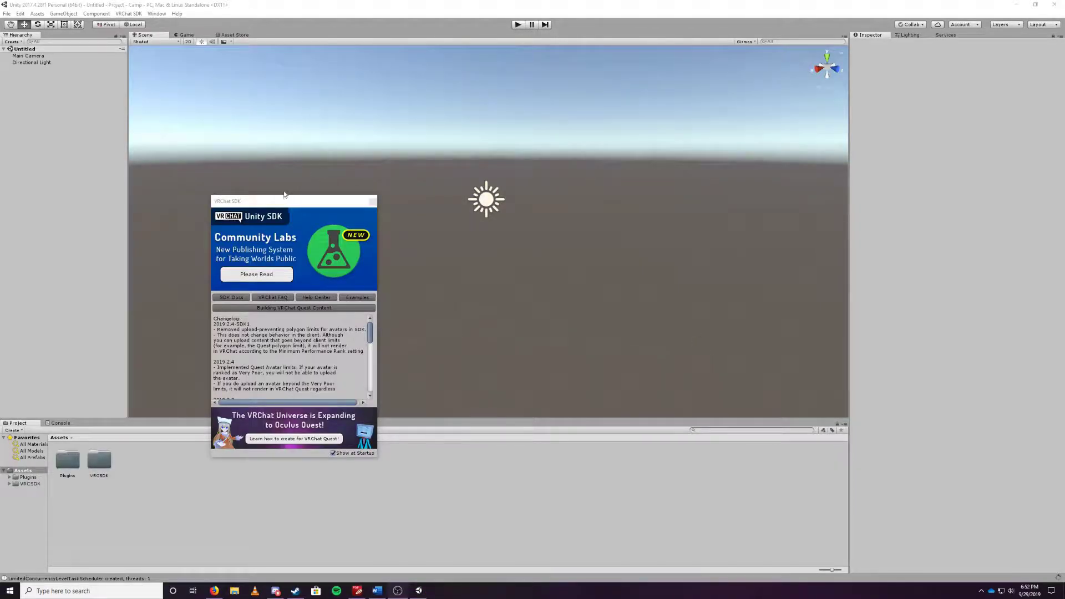
{"action": "left_click_drag", "start_coordinate": [283, 198], "coordinate": [413, 167]}
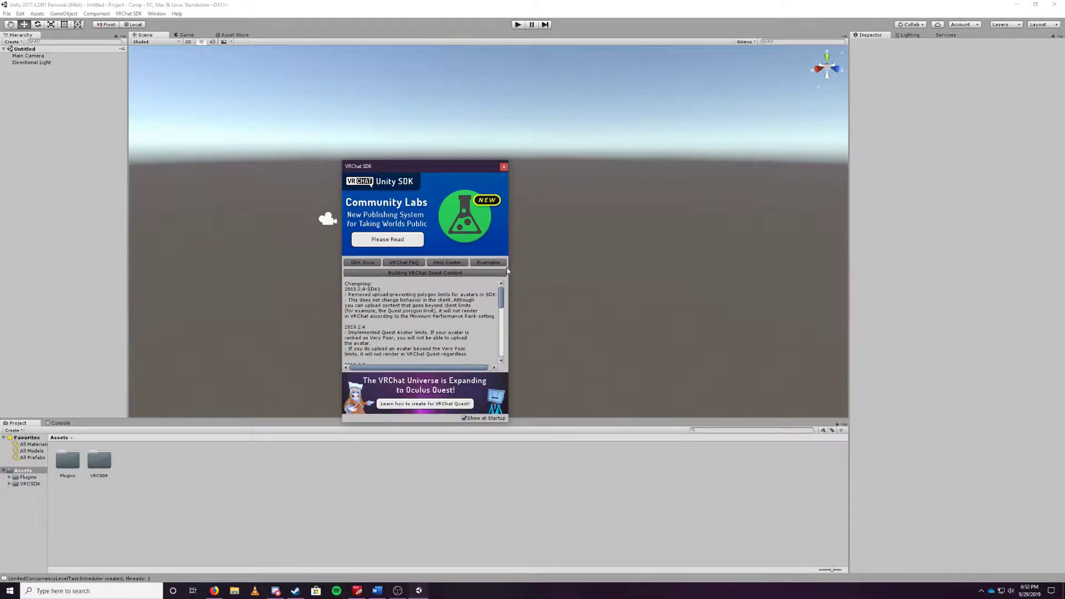
{"action": "left_click", "coordinate": [503, 166]}
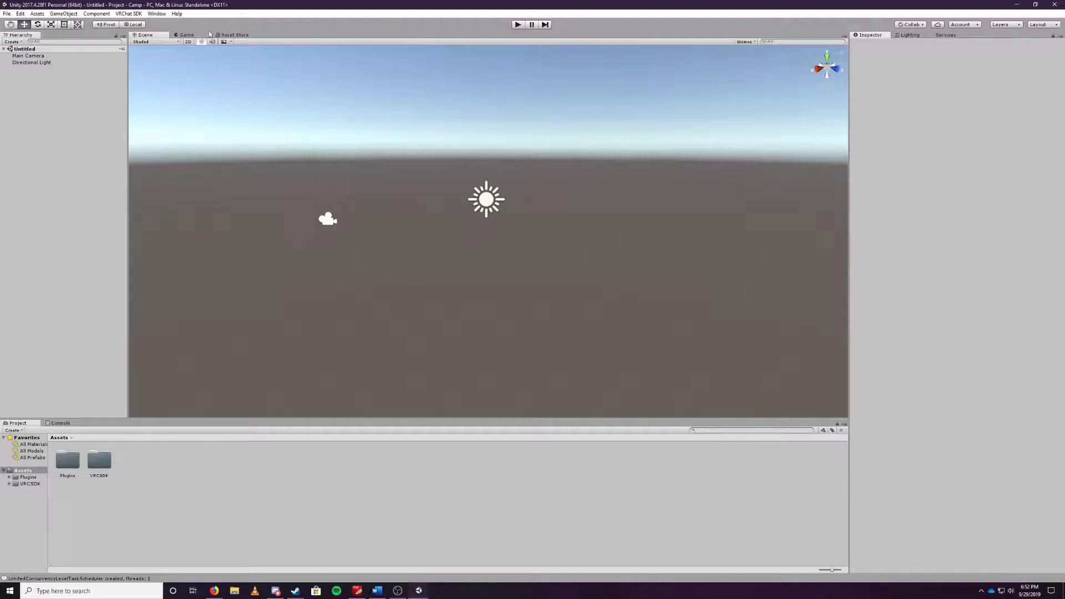
- Search the Asset Store for 'probuilder' and open the ProBuilder 2.x result
{"action": "left_click", "coordinate": [233, 35]}
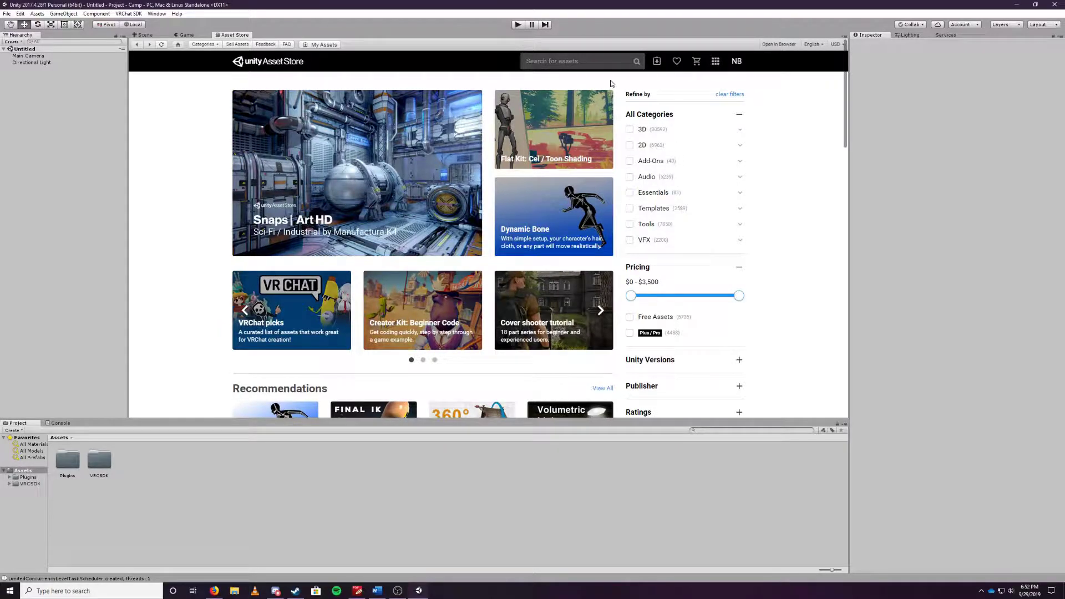
{"action": "left_click", "coordinate": [605, 61]}
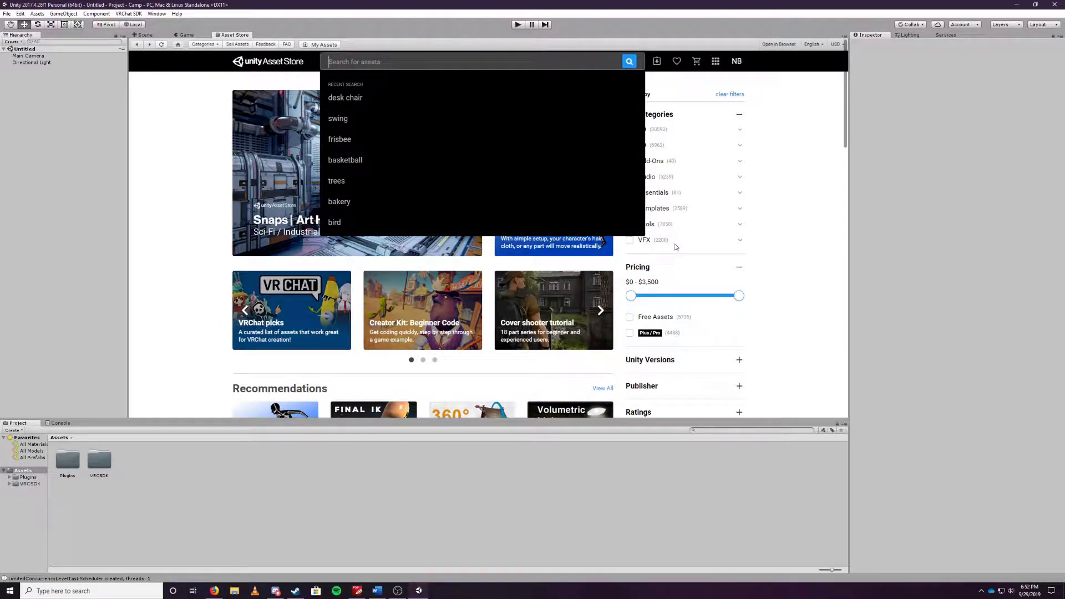
{"action": "type", "text": "probuilder"}
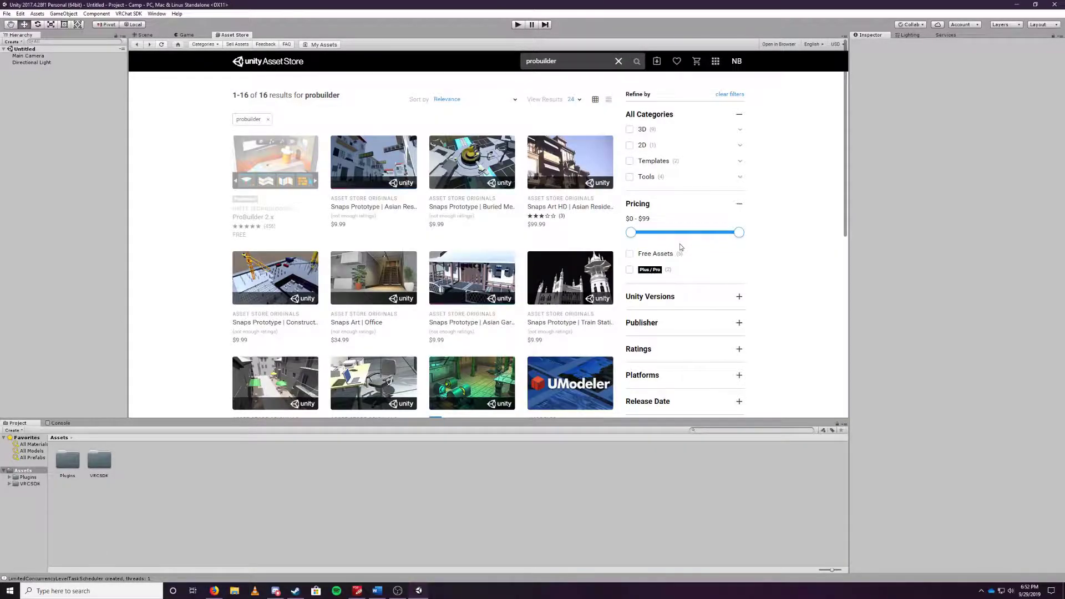
{"action": "mouse_move", "coordinate": [265, 194]}
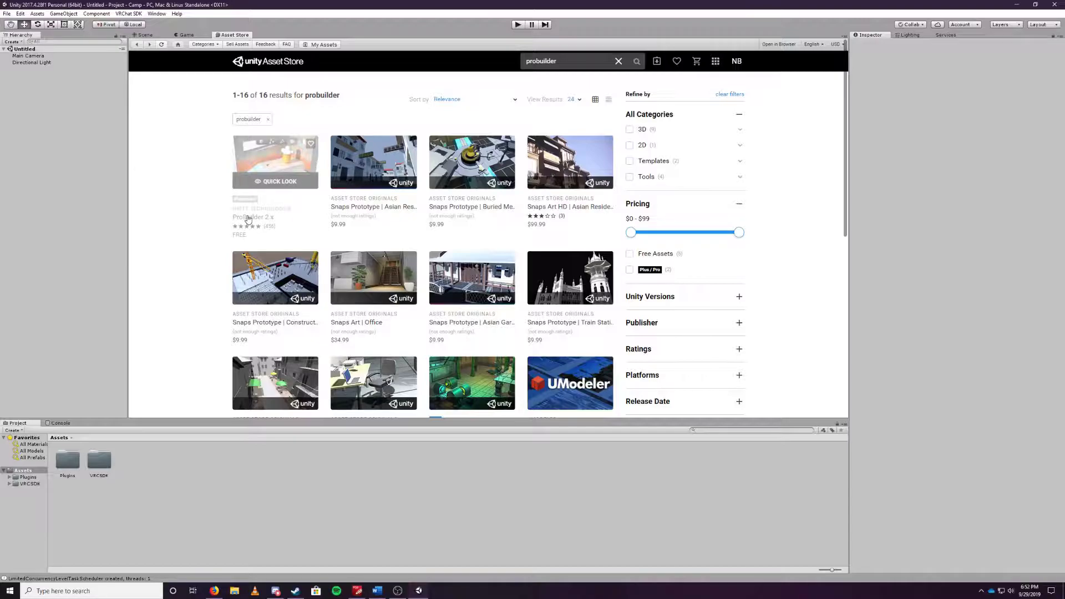
{"action": "left_click", "coordinate": [285, 154]}
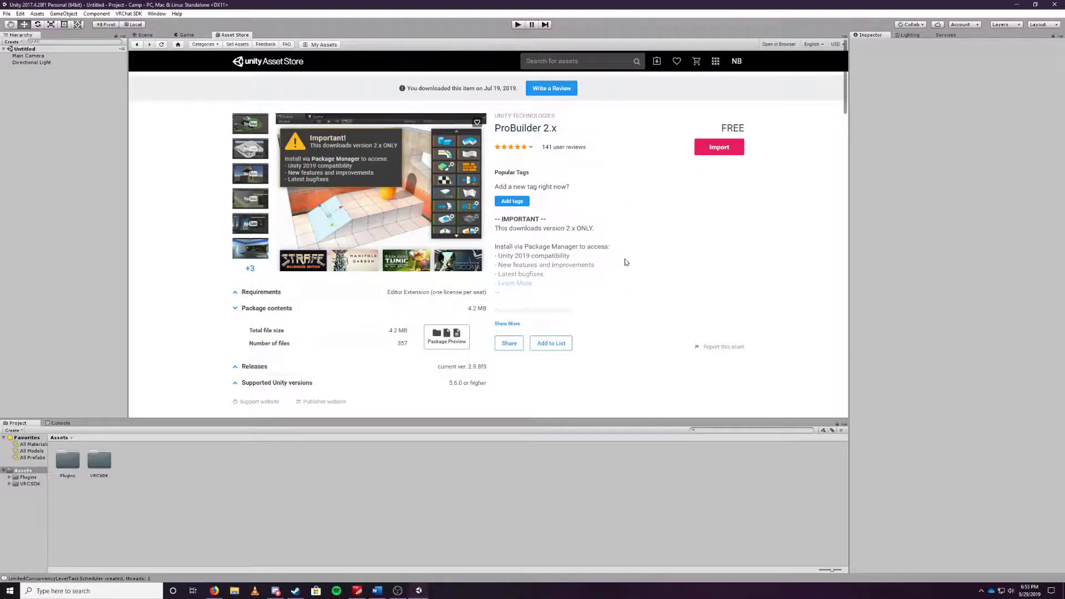
- Import all ProBuilder 2.x files and dismiss the VRChat SDK window
{"action": "left_click", "coordinate": [717, 150]}
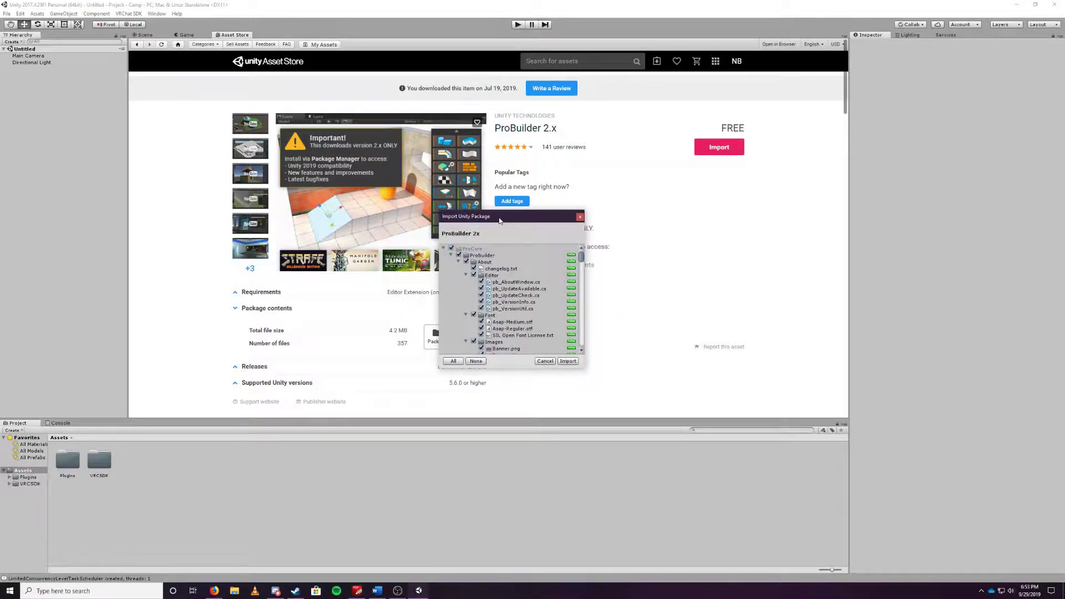
{"action": "left_click_drag", "start_coordinate": [499, 220], "coordinate": [474, 198]}
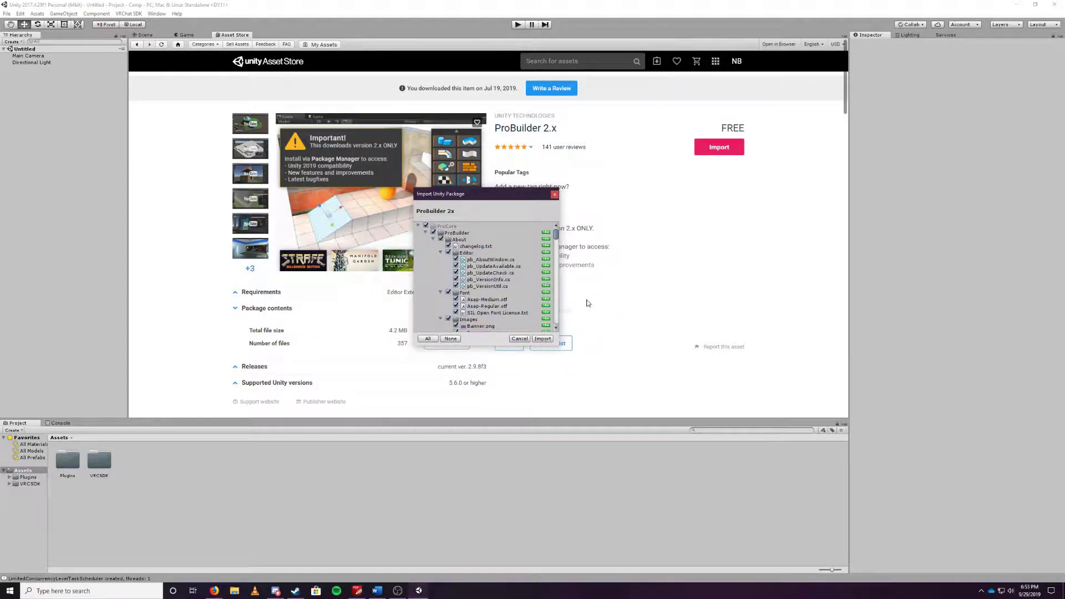
{"action": "left_click", "coordinate": [542, 339]}
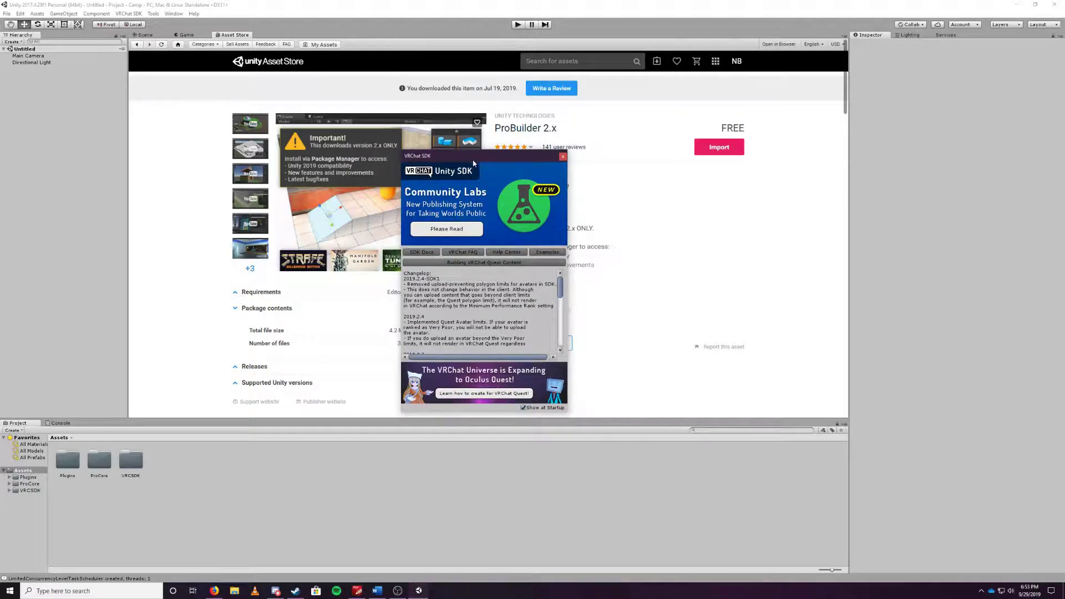
{"action": "mouse_move", "coordinate": [489, 165]}
{"action": "left_mouse_down"}
{"action": "mouse_move", "coordinate": [409, 175]}
{"action": "mouse_move", "coordinate": [477, 179]}
{"action": "left_mouse_up"}
{"action": "left_click", "coordinate": [520, 172]}
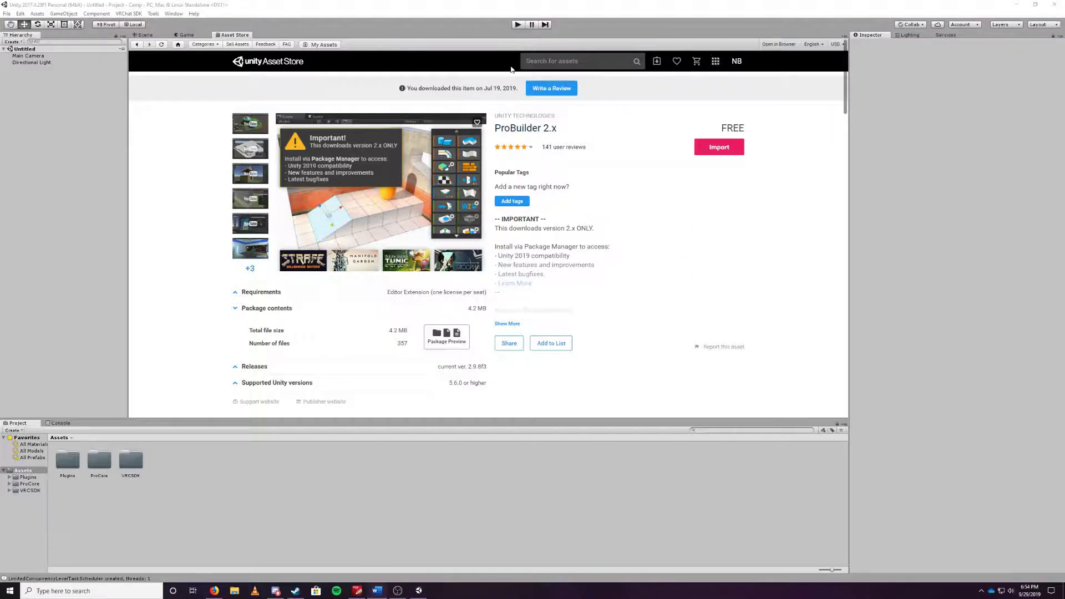
- Search the Asset Store for 'simple light probe placer' and import all its files
{"action": "left_click", "coordinate": [533, 62]}
{"action": "type", "text": "si"}
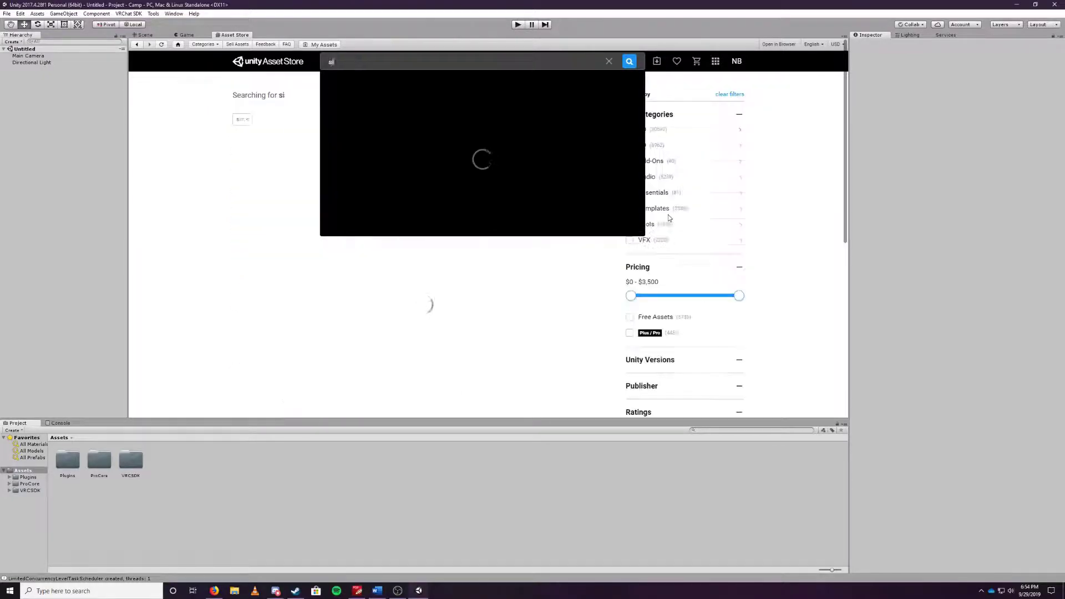
{"action": "type", "text": "mple light probe placer"}
{"action": "key", "text": "Return"}
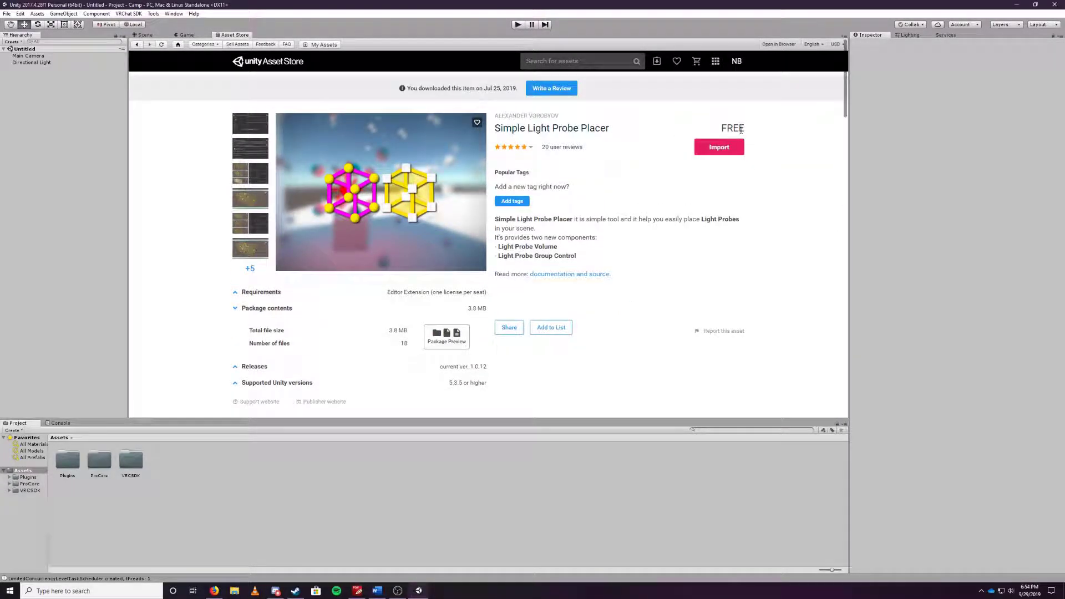
{"action": "left_click", "coordinate": [711, 147]}
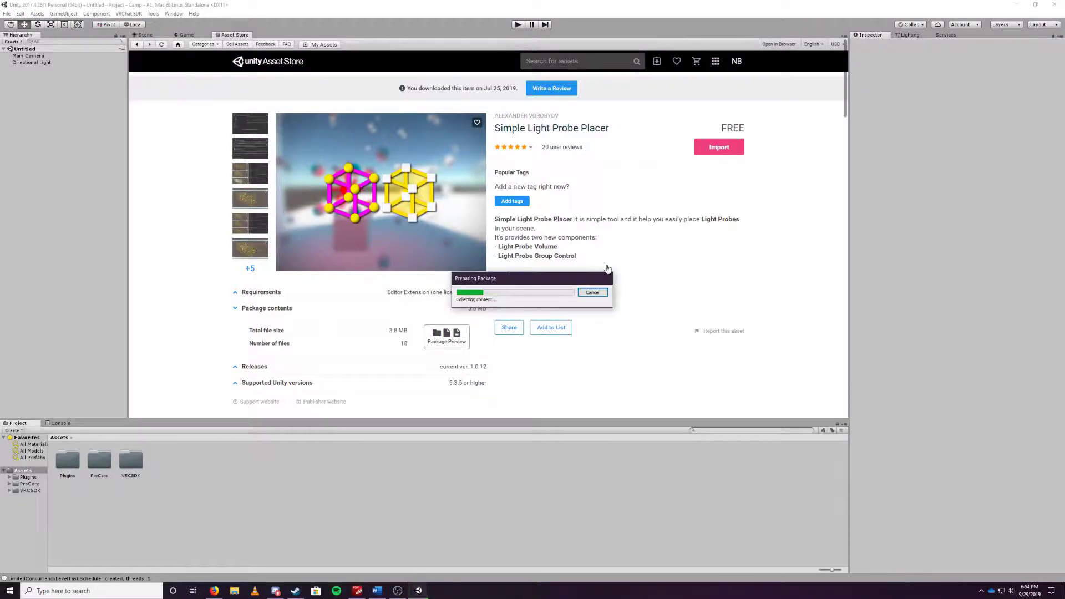
{"action": "left_click", "coordinate": [542, 339]}
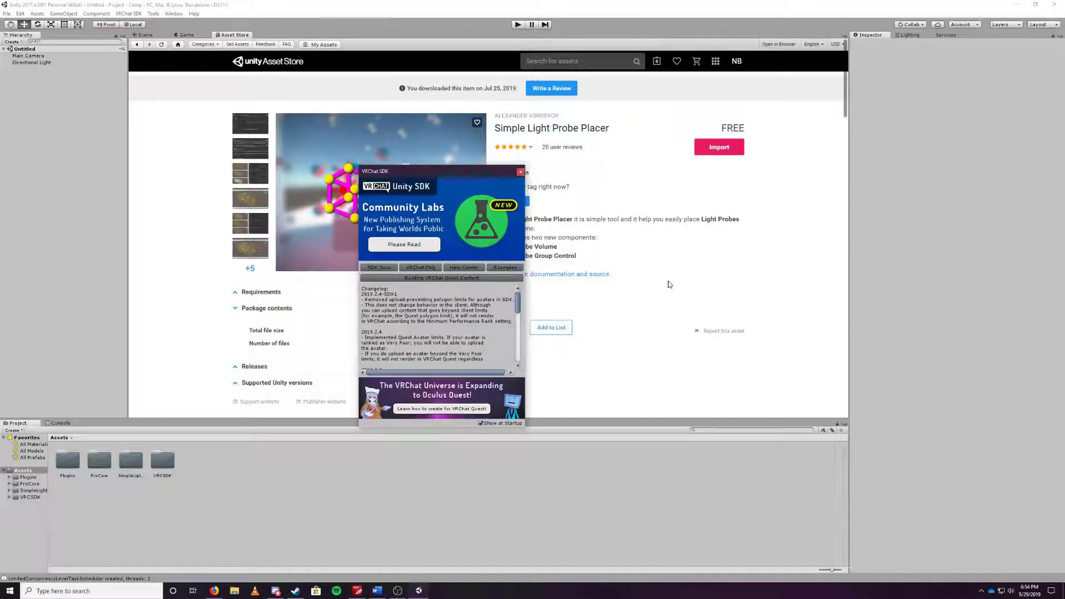
- Dismiss the VRChat SDK window, select the SimpleLightProbePlacer folder, and return to the Scene view
{"action": "left_click_drag", "start_coordinate": [401, 171], "coordinate": [535, 180]}
{"action": "left_click", "coordinate": [579, 175]}
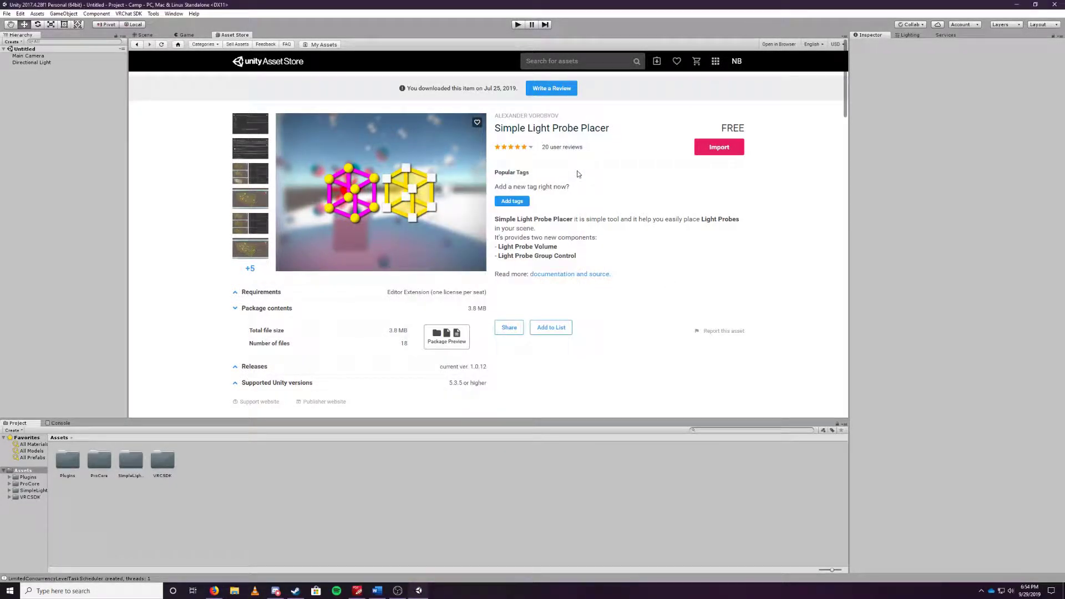
{"action": "left_click", "coordinate": [137, 463]}
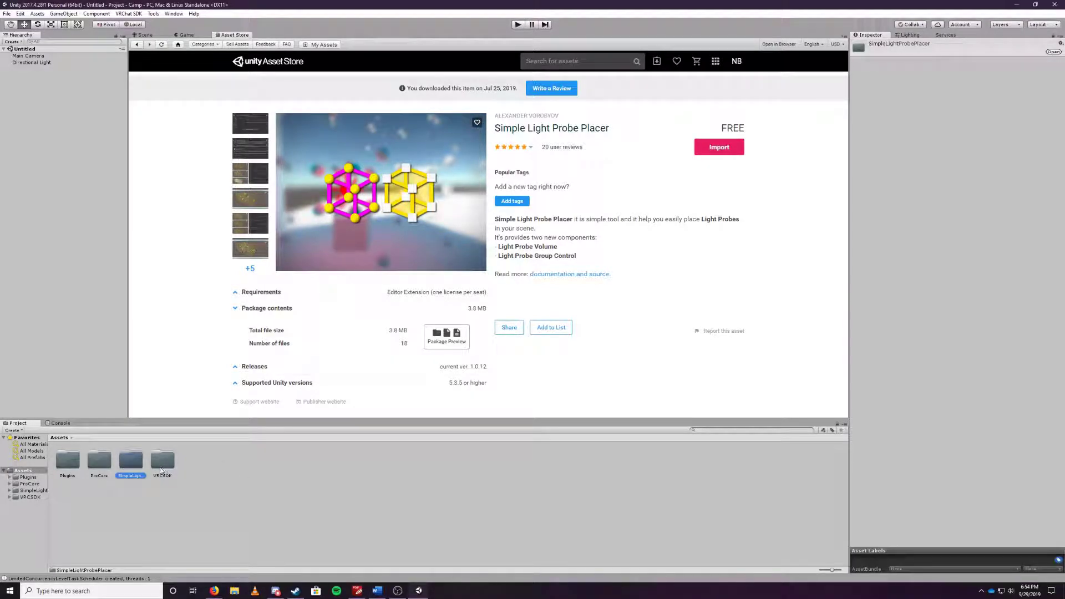
{"action": "left_click", "coordinate": [145, 35]}
- Browse the VRCSDK and Plugins folders while orbiting the scene, then select a scene object
{"action": "right_click_drag", "start_coordinate": [629, 261], "coordinate": [622, 276]}
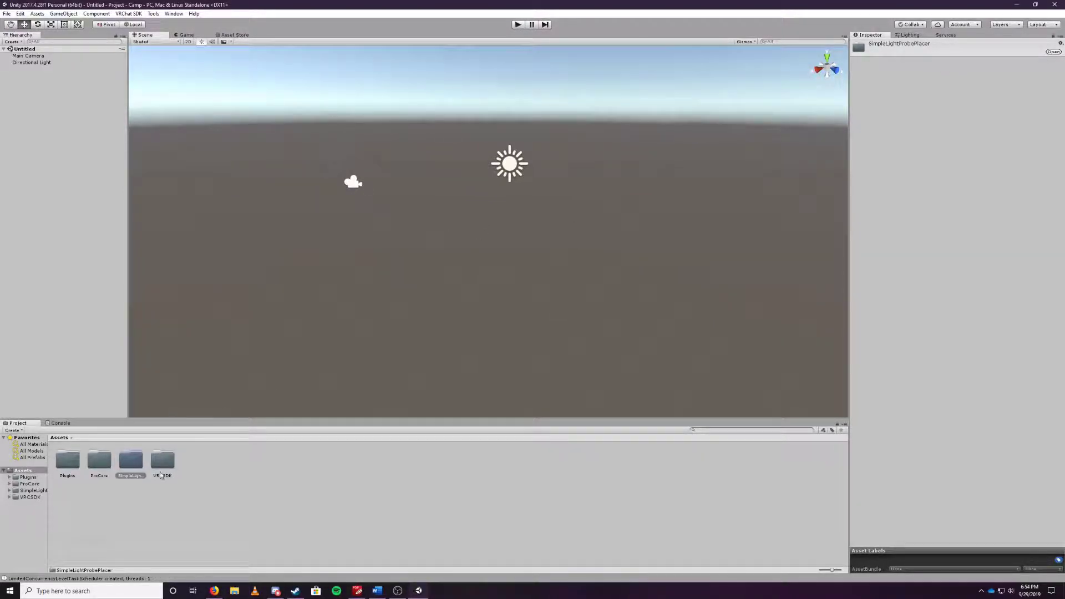
{"action": "left_click", "coordinate": [161, 463]}
{"action": "key", "text": "Left"}
{"action": "key", "text": "Left"}
{"action": "key", "text": "Left"}
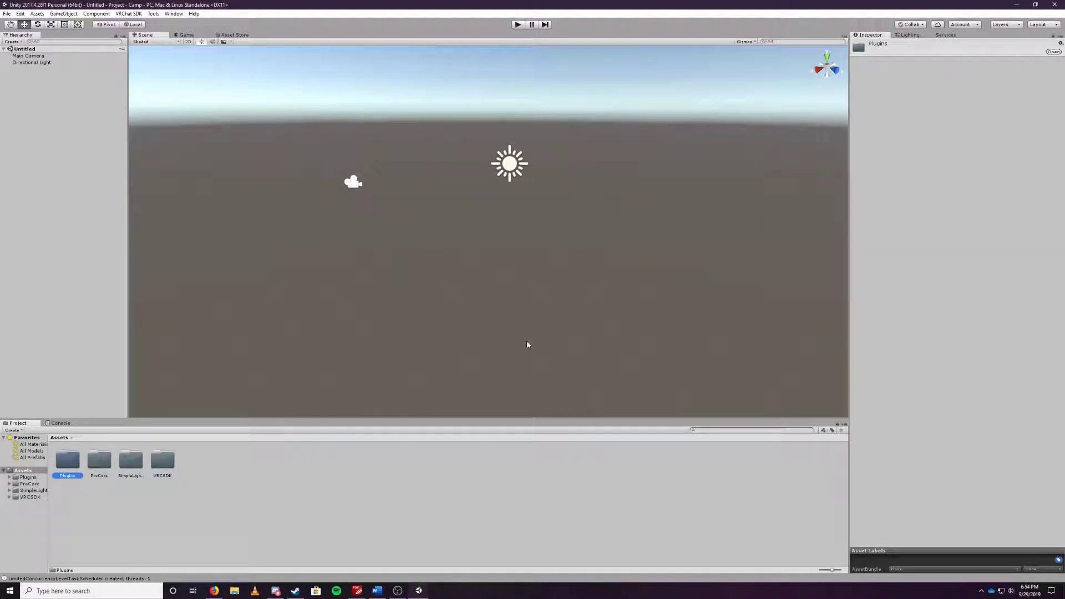
{"action": "right_click_drag", "start_coordinate": [589, 351], "coordinate": [519, 313]}
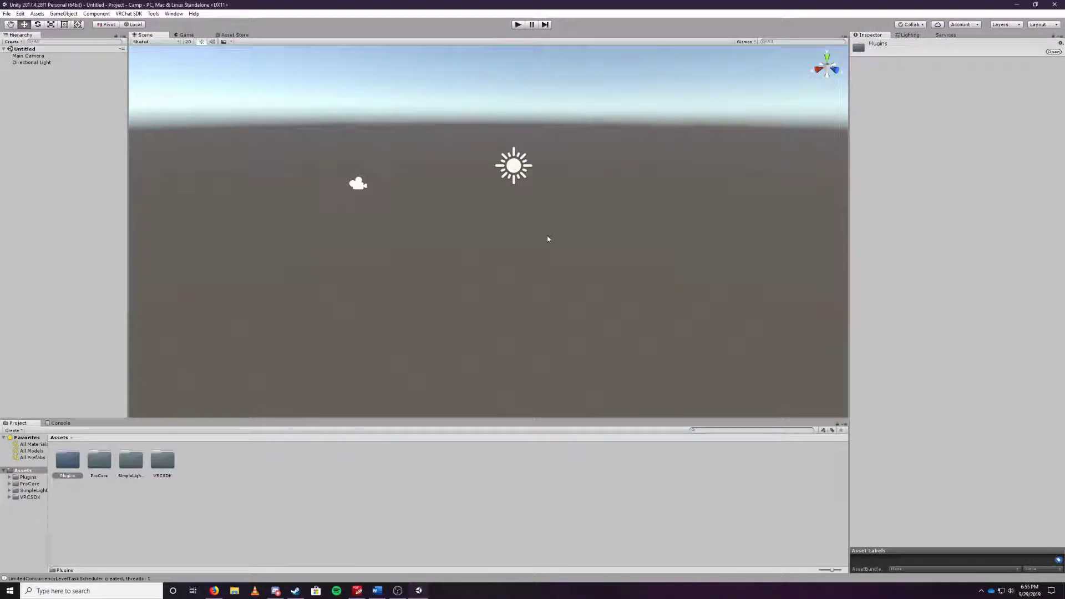
{"action": "left_click", "coordinate": [466, 244]}
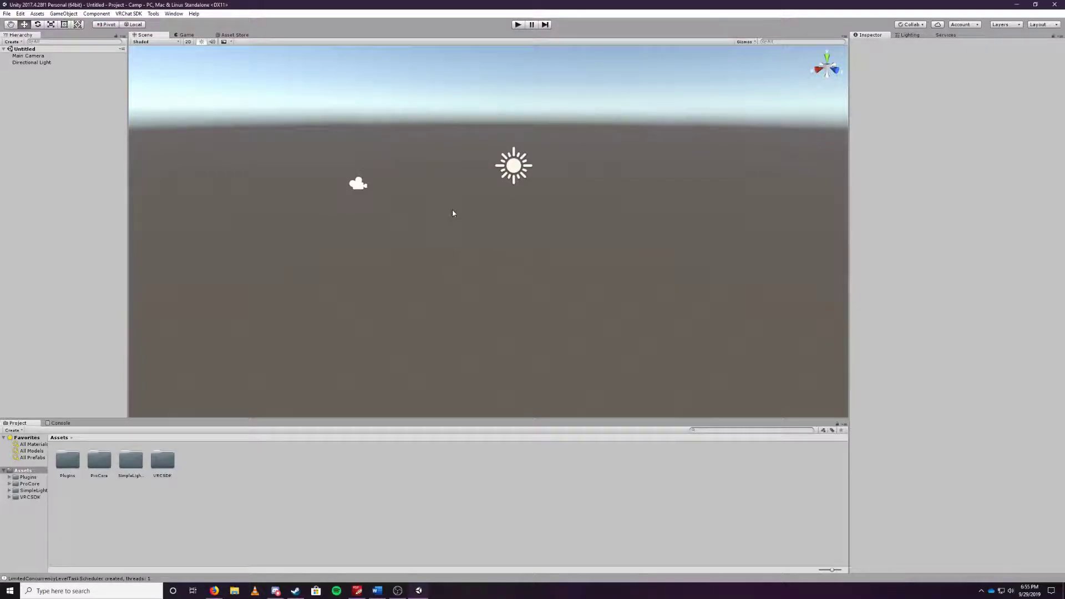
{"action": "left_click", "coordinate": [358, 183]}
- Switch between the Directional Light and Main Camera, then orbit and pan around the scene
{"action": "left_click", "coordinate": [513, 166]}
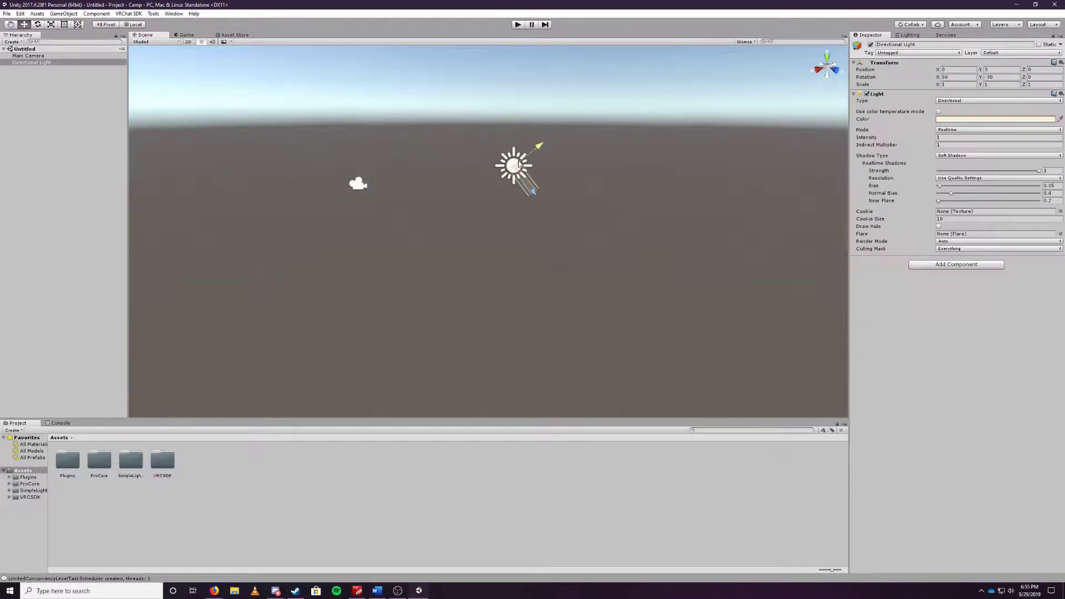
{"action": "left_click", "coordinate": [357, 183]}
{"action": "left_click", "coordinate": [513, 166]}
{"action": "left_click_drag", "start_coordinate": [682, 266], "coordinate": [721, 240], "text": "alt"}
{"action": "left_click_drag", "start_coordinate": [487, 229], "coordinate": [607, 259], "text": "alt"}
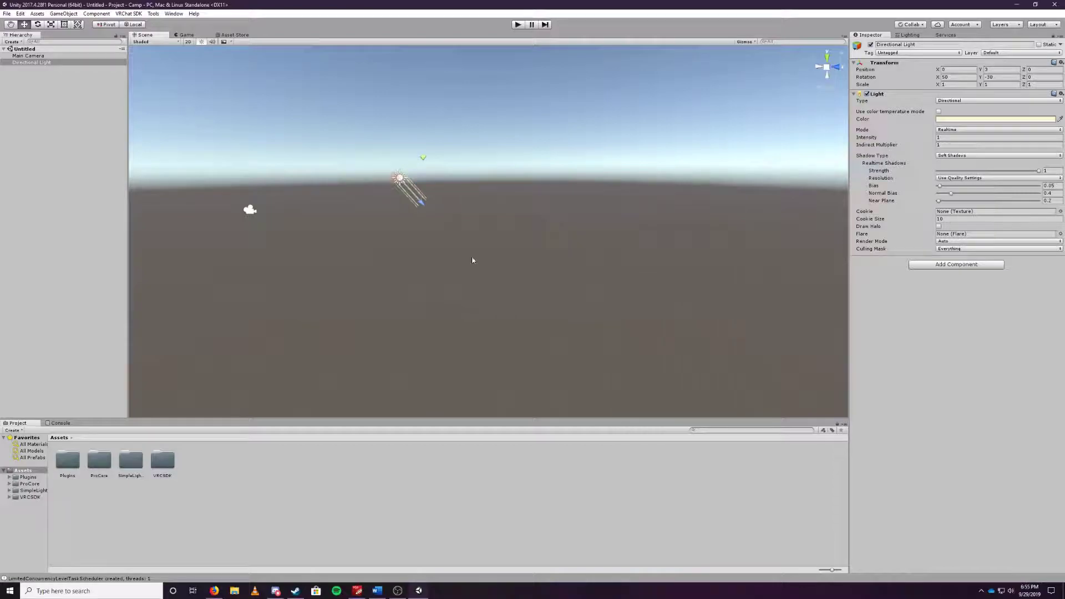
{"action": "left_click_drag", "start_coordinate": [331, 169], "coordinate": [571, 265]}
{"action": "left_click_drag", "start_coordinate": [639, 246], "coordinate": [576, 243], "text": "alt"}
- Zoom and orbit out until the camera is visible, then select the Main Camera
{"action": "scroll", "coordinate": [577, 246], "scroll_direction": "down", "scroll_amount": 4}
{"action": "scroll", "coordinate": [581, 245], "scroll_direction": "up", "scroll_amount": 2}
{"action": "scroll", "coordinate": [581, 245], "scroll_direction": "down", "scroll_amount": 3}
{"action": "middle_click_drag", "start_coordinate": [677, 261], "coordinate": [700, 259]}
{"action": "left_click_drag", "start_coordinate": [699, 259], "coordinate": [585, 231], "text": "alt"}
{"action": "scroll", "coordinate": [584, 230], "scroll_direction": "up", "scroll_amount": 4}
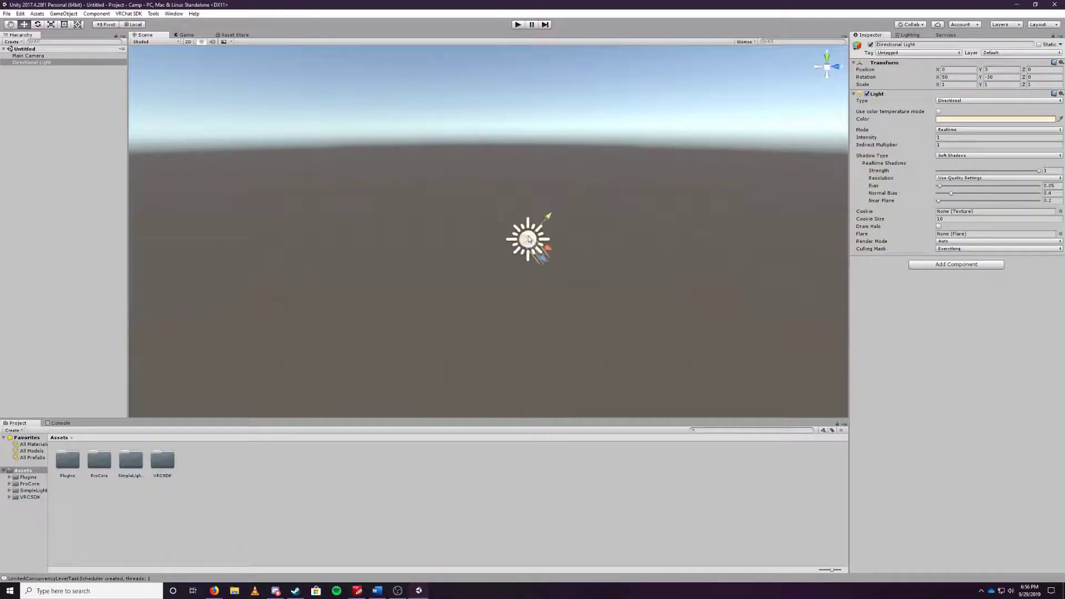
{"action": "middle_click_drag", "start_coordinate": [624, 240], "coordinate": [603, 249]}
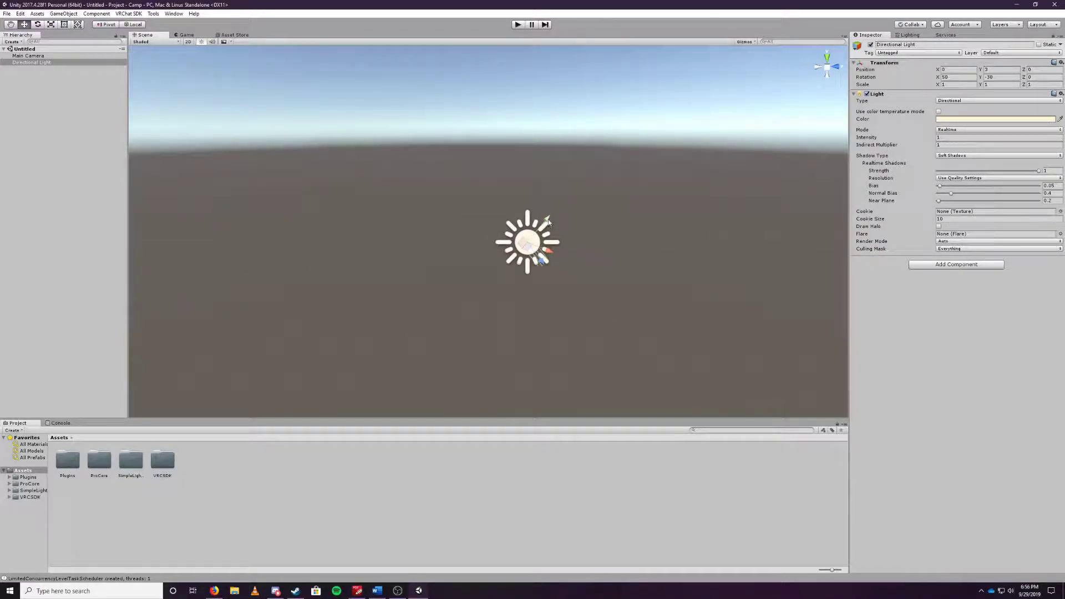
{"action": "left_click_drag", "start_coordinate": [656, 238], "coordinate": [599, 261], "text": "alt"}
{"action": "scroll", "coordinate": [634, 254], "scroll_direction": "down", "scroll_amount": 3}
{"action": "left_click", "coordinate": [299, 264]}
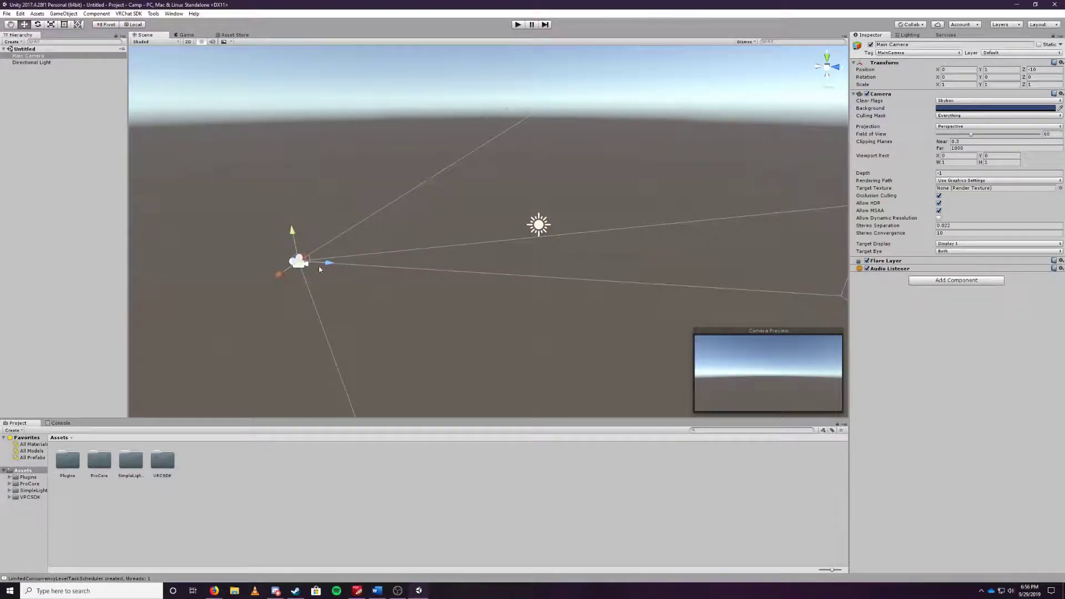
- Drag the Main Camera up along Y, then select the Directional Light
{"action": "left_click_drag", "start_coordinate": [296, 239], "coordinate": [447, 265]}
{"action": "left_click_drag", "start_coordinate": [537, 267], "coordinate": [528, 230], "text": "alt"}
{"action": "left_click", "coordinate": [564, 187]}
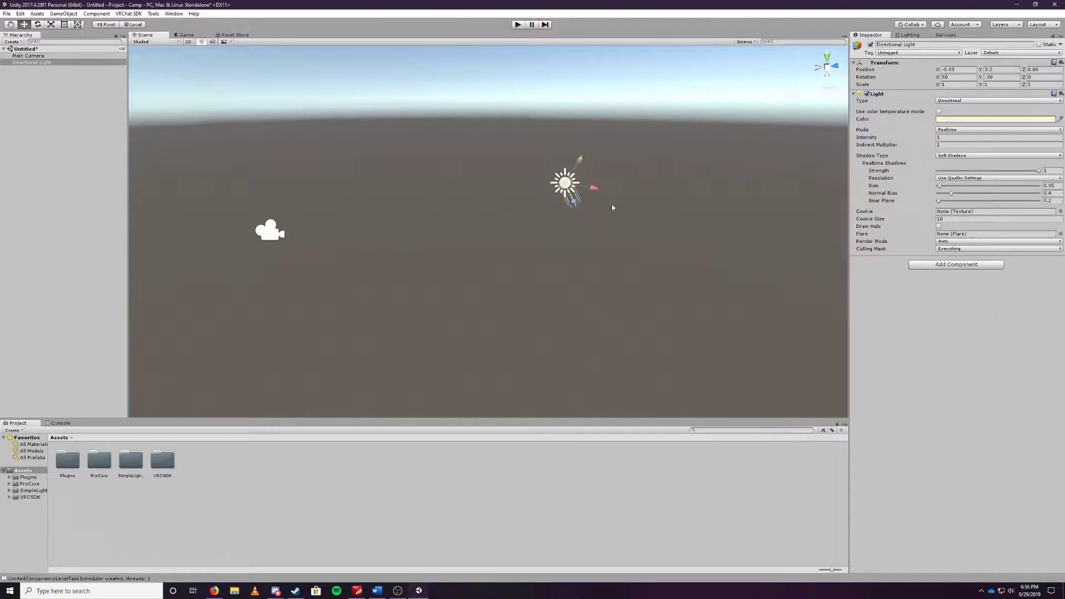
{"action": "left_click_drag", "start_coordinate": [517, 219], "coordinate": [507, 209], "text": "alt"}
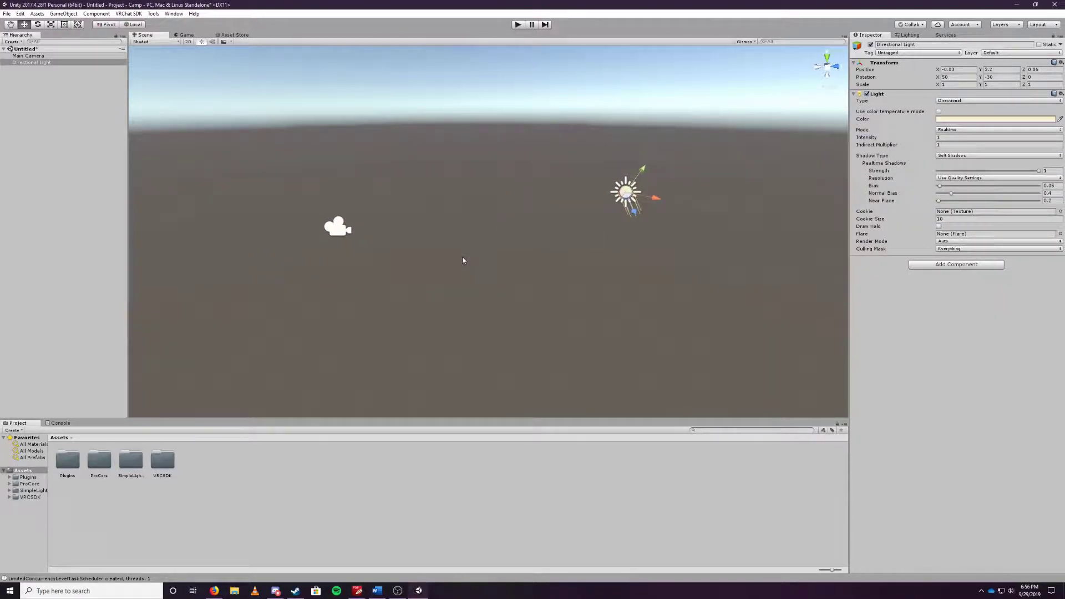
{"action": "left_click", "coordinate": [36, 57]}
{"action": "key", "text": "Down"}
{"action": "left_click", "coordinate": [42, 57]}
{"action": "left_click", "coordinate": [42, 63]}
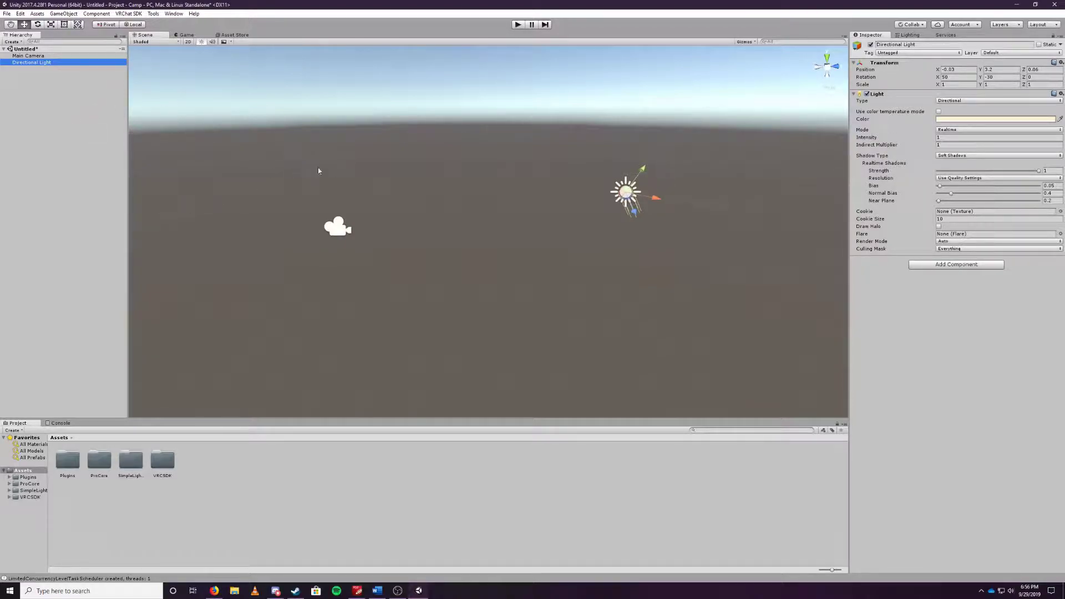
- Create an empty GameObject from the Hierarchy context menu
{"action": "right_click", "coordinate": [36, 79]}
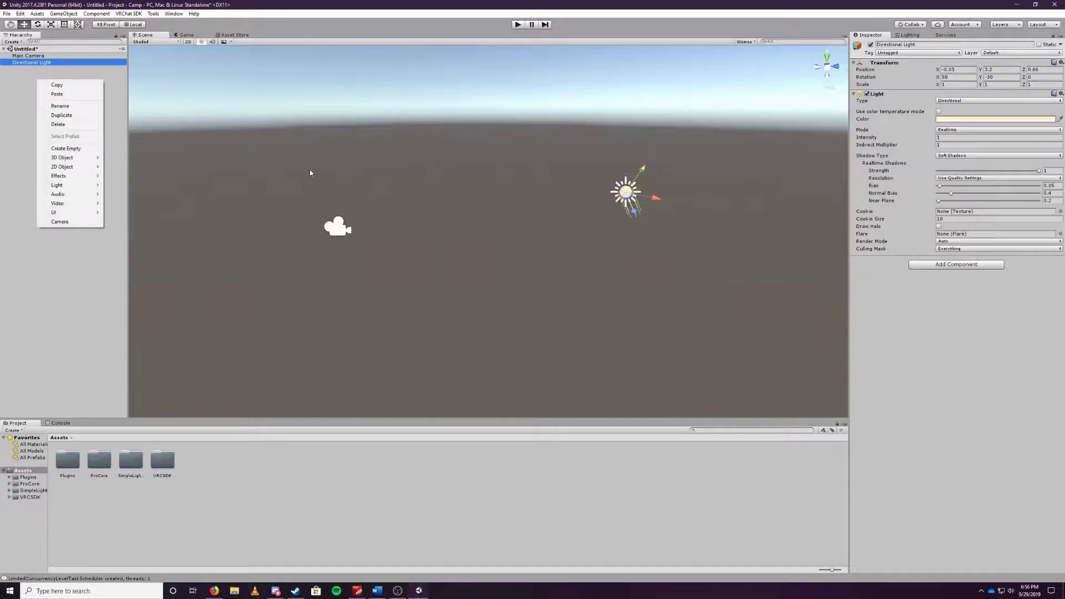
{"action": "left_click", "coordinate": [324, 178]}
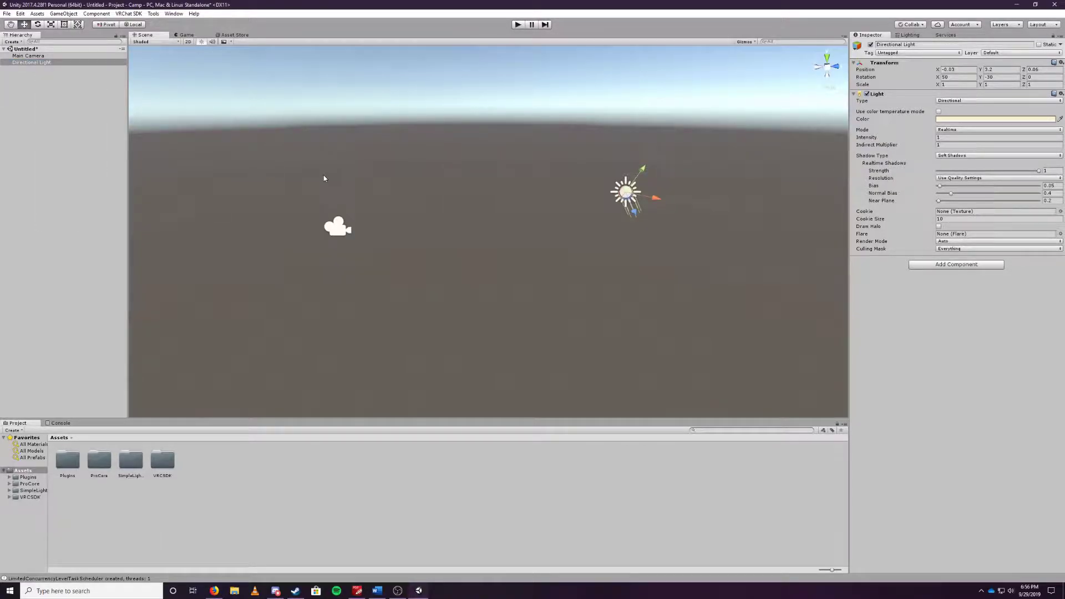
{"action": "right_click", "coordinate": [51, 106]}
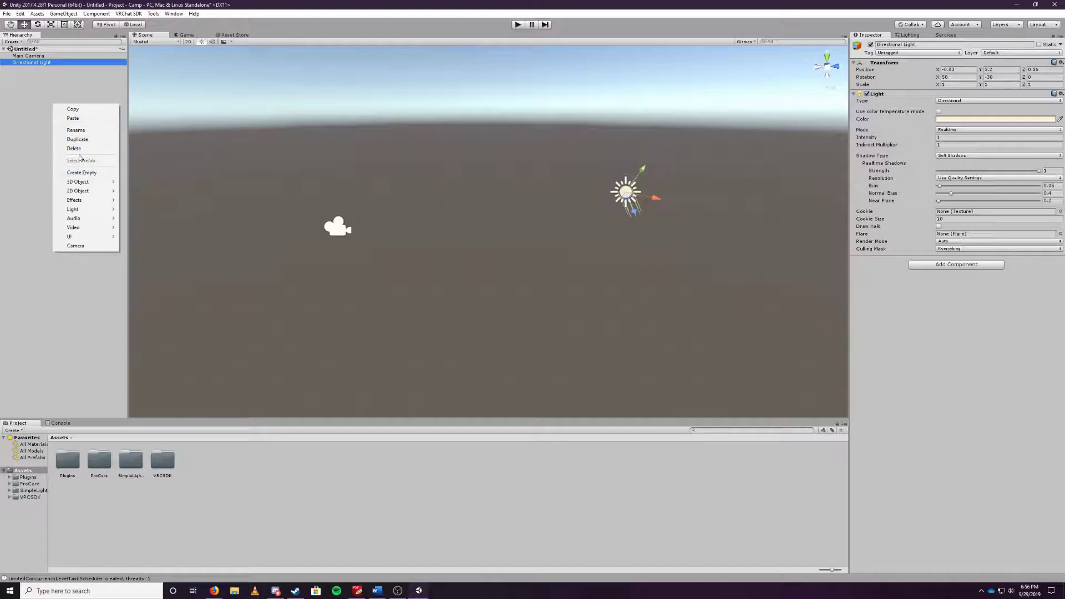
{"action": "left_click", "coordinate": [99, 177]}
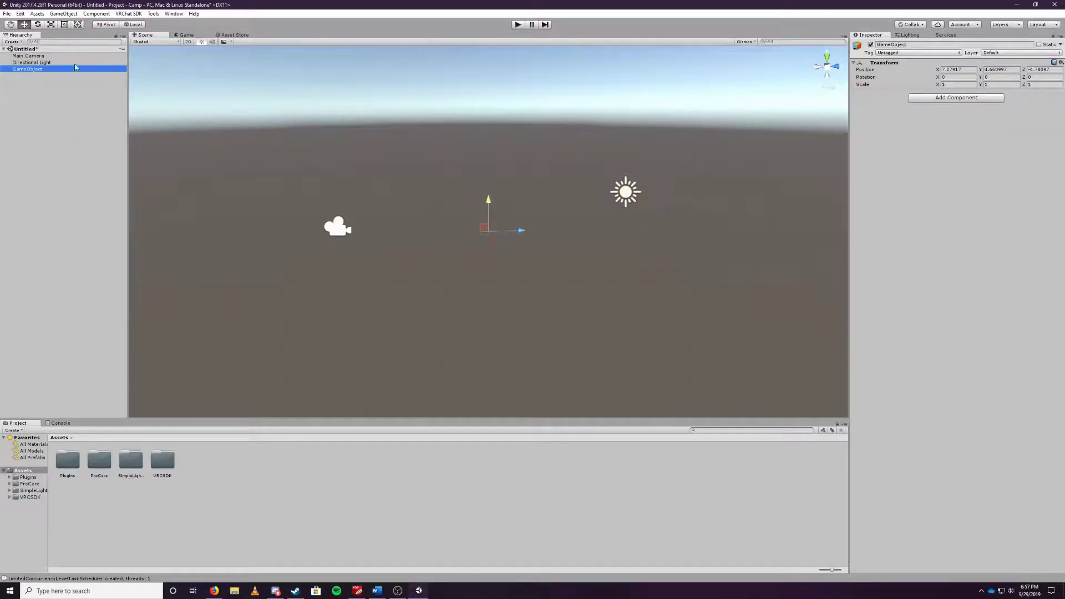
- Move the empty GameObject lower and across the ground plane with the move gizmo
{"action": "left_click_drag", "start_coordinate": [680, 243], "coordinate": [629, 208], "text": "alt"}
{"action": "left_click_drag", "start_coordinate": [460, 178], "coordinate": [481, 222]}
{"action": "left_click_drag", "start_coordinate": [557, 239], "coordinate": [532, 236], "text": "alt"}
{"action": "left_click_drag", "start_coordinate": [379, 232], "coordinate": [512, 210]}
{"action": "left_click_drag", "start_coordinate": [494, 162], "coordinate": [494, 233]}
{"action": "left_click_drag", "start_coordinate": [533, 267], "coordinate": [394, 244]}
{"action": "left_click_drag", "start_coordinate": [394, 244], "coordinate": [428, 205], "text": "alt"}
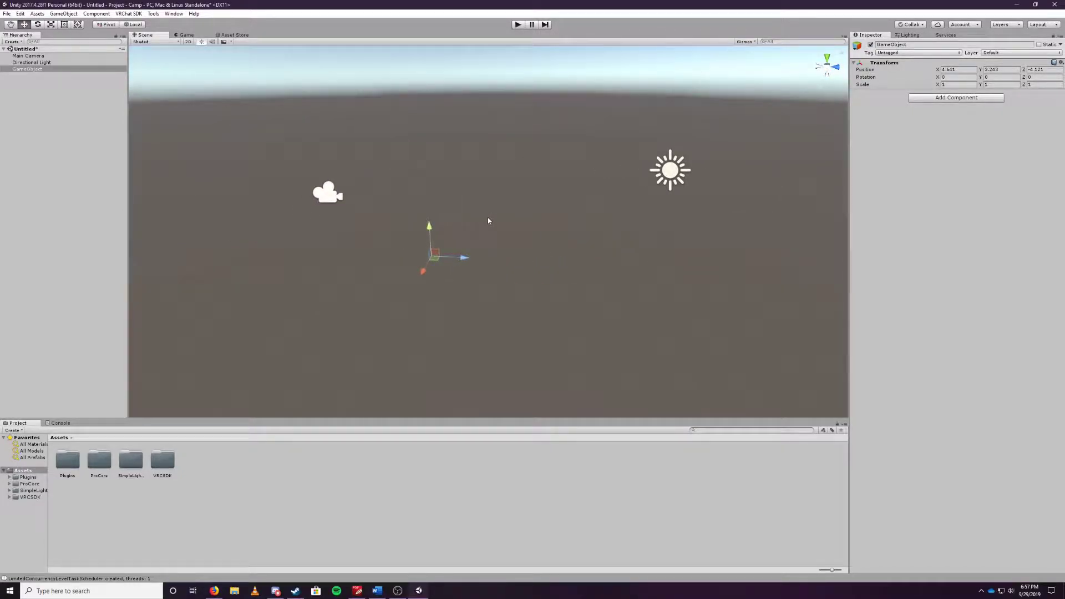
{"action": "middle_click_drag", "start_coordinate": [512, 227], "coordinate": [546, 229]}
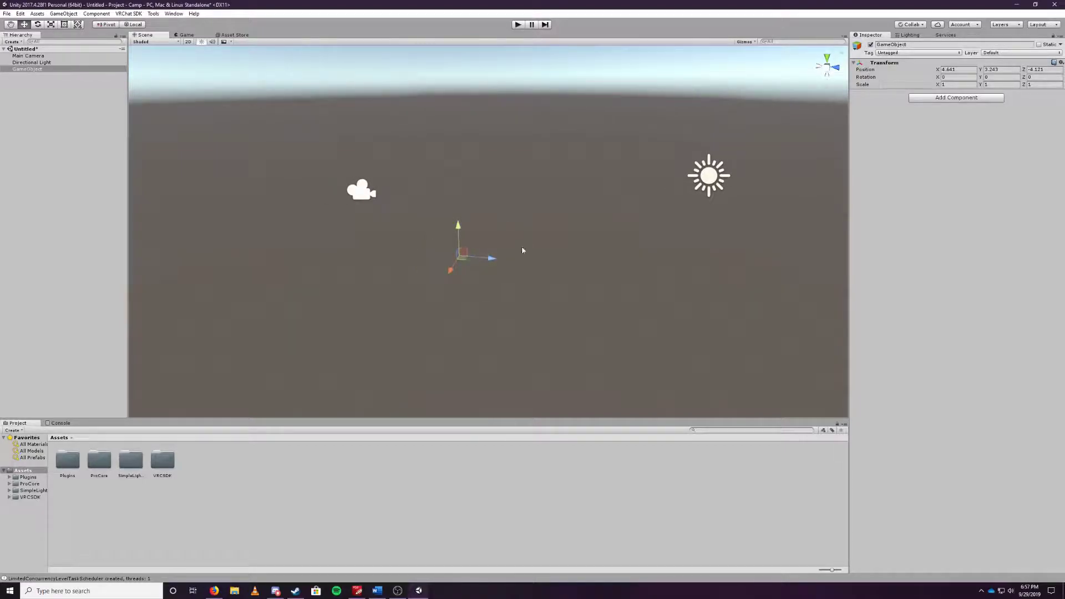
{"action": "left_click_drag", "start_coordinate": [530, 247], "coordinate": [538, 236], "text": "alt"}
- Delete the empty GameObject and bring up the Hierarchy's 3D object creation list
{"action": "left_click", "coordinate": [40, 69]}
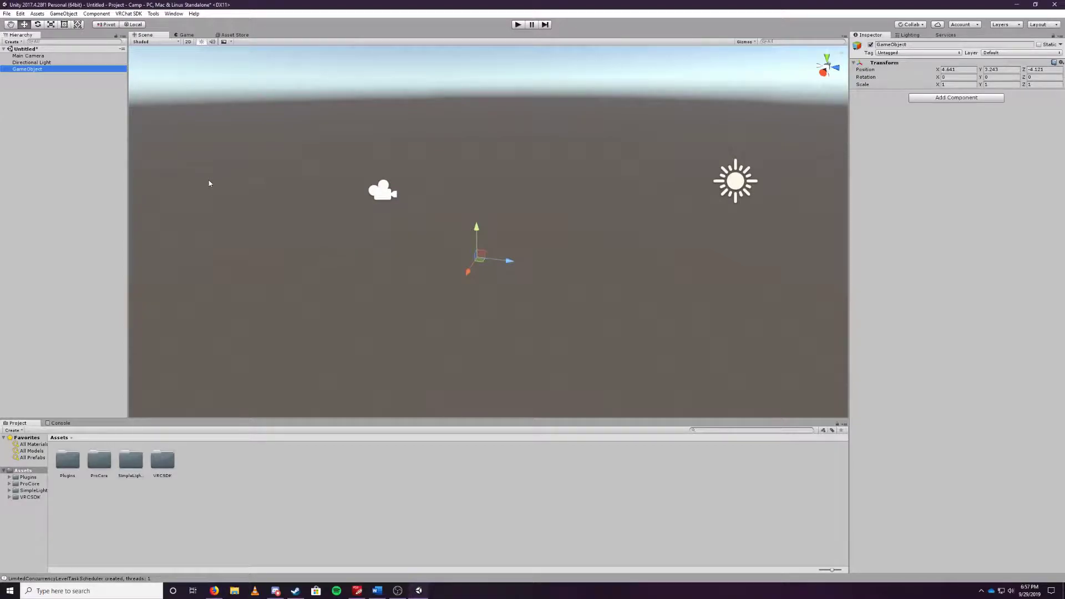
{"action": "key", "text": "Delete"}
{"action": "right_click", "coordinate": [39, 106]}
- Add a ProBuilder Cube from the 3D Object menu, then delete it
{"action": "mouse_move", "coordinate": [92, 189]}
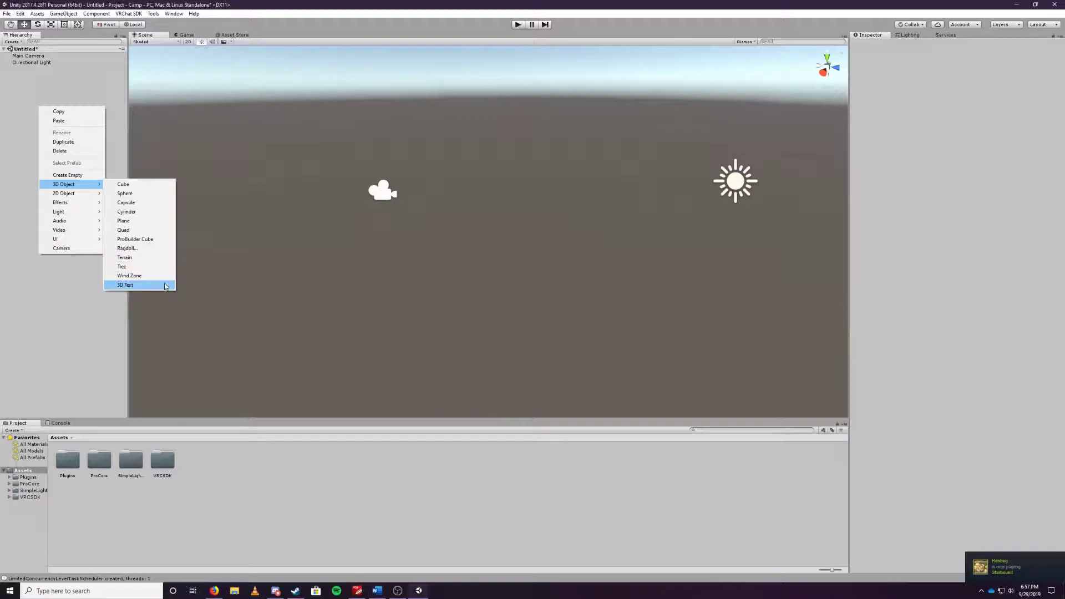
{"action": "left_click", "coordinate": [142, 243]}
{"action": "left_click_drag", "start_coordinate": [571, 272], "coordinate": [549, 257], "text": "alt"}
{"action": "key", "text": "Delete"}
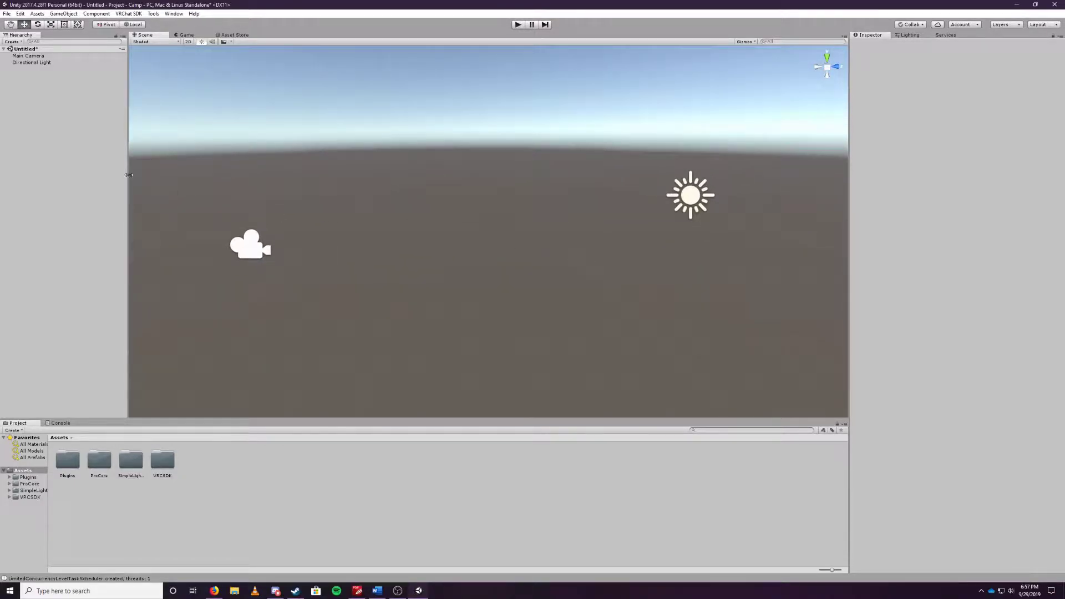
- Browse the Hierarchy's Light creation submenu and close it without adding anything
{"action": "right_click", "coordinate": [75, 126]}
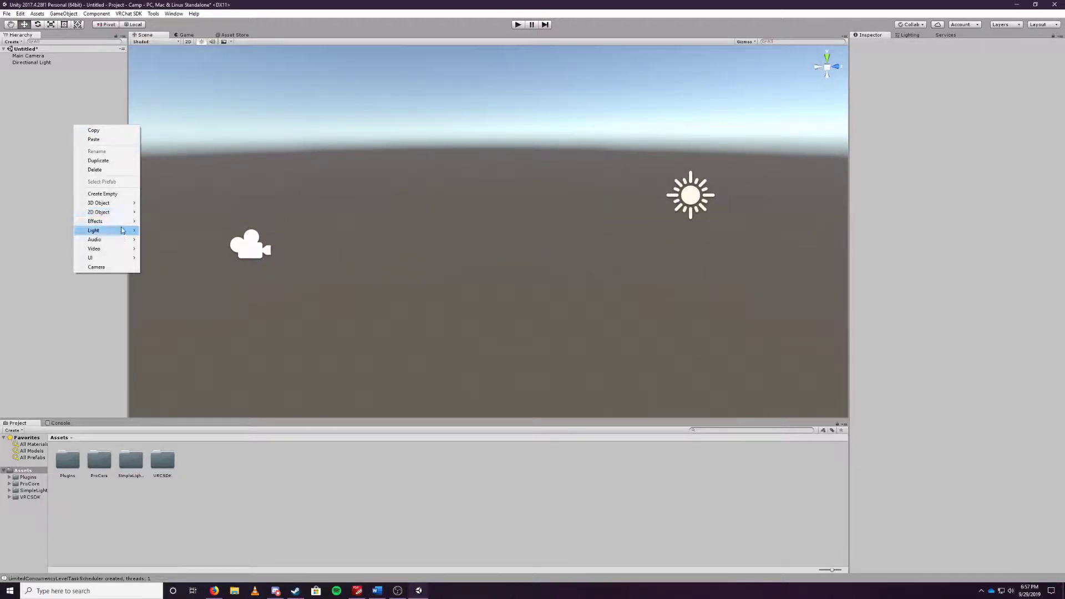
{"action": "mouse_move", "coordinate": [115, 212]}
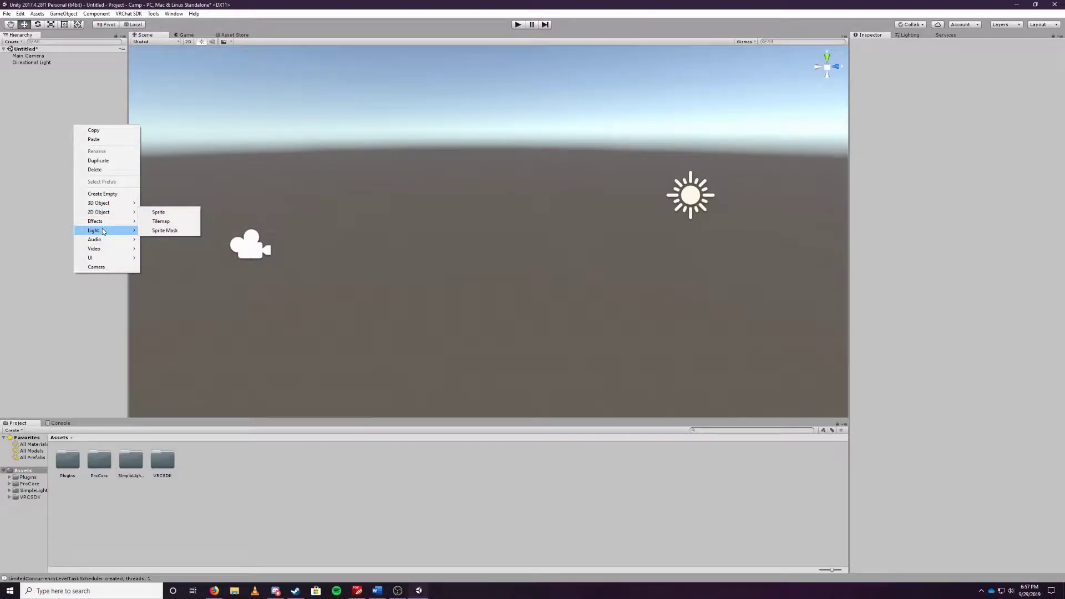
{"action": "mouse_move", "coordinate": [101, 230]}
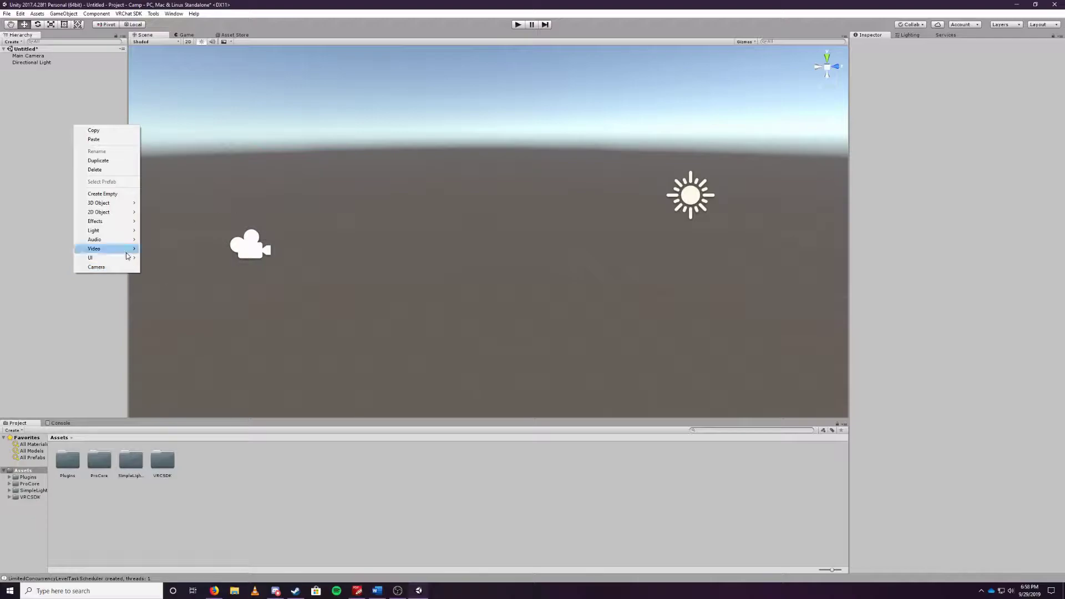
{"action": "left_click", "coordinate": [17, 167]}
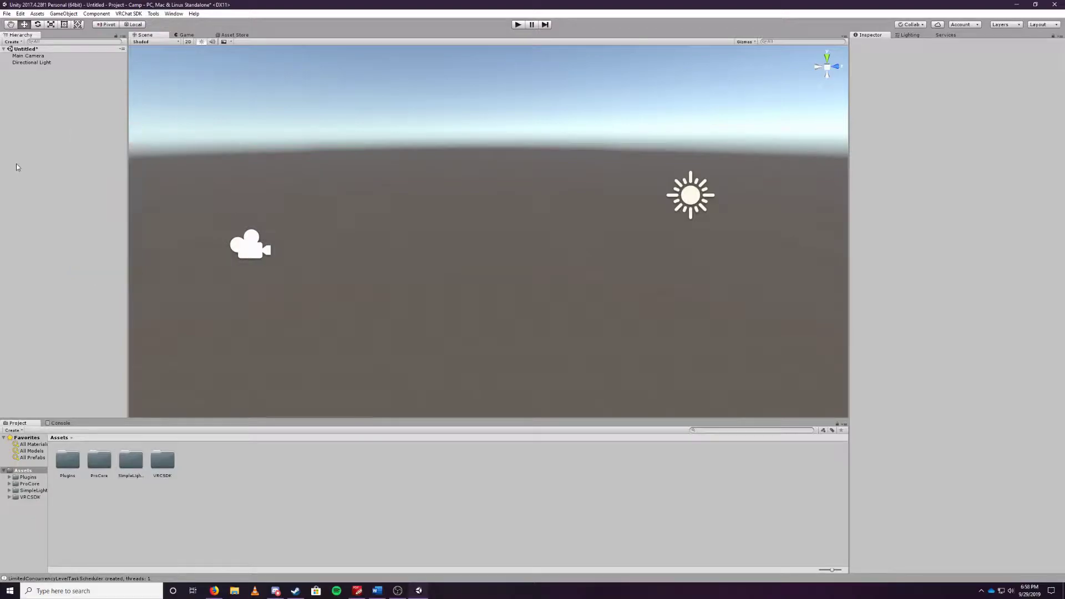
{"action": "right_click", "coordinate": [224, 469]}
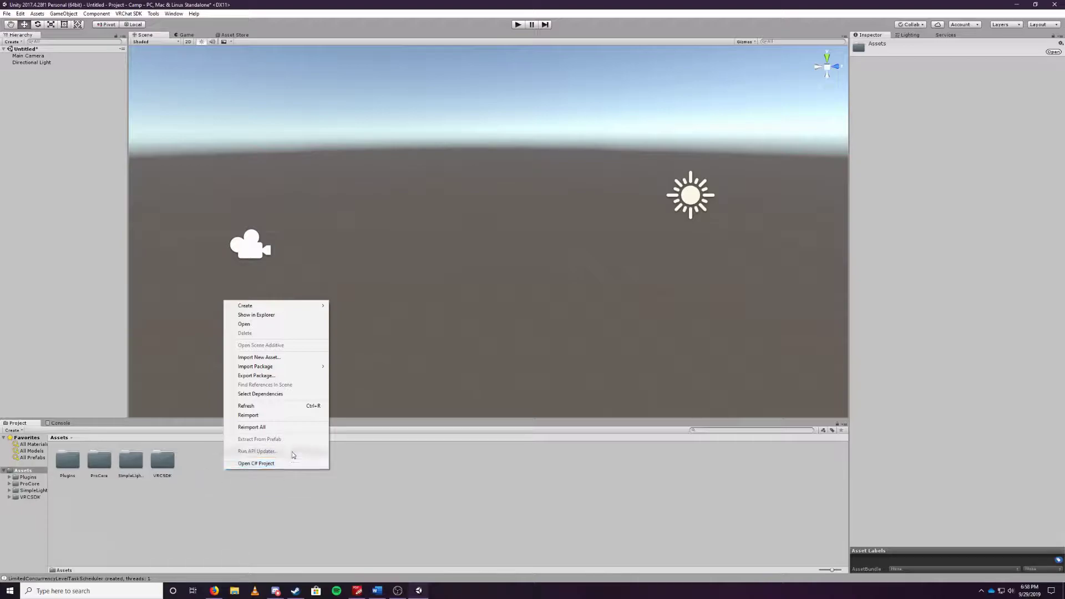
{"action": "mouse_move", "coordinate": [282, 369]}
{"action": "left_click", "coordinate": [408, 480]}
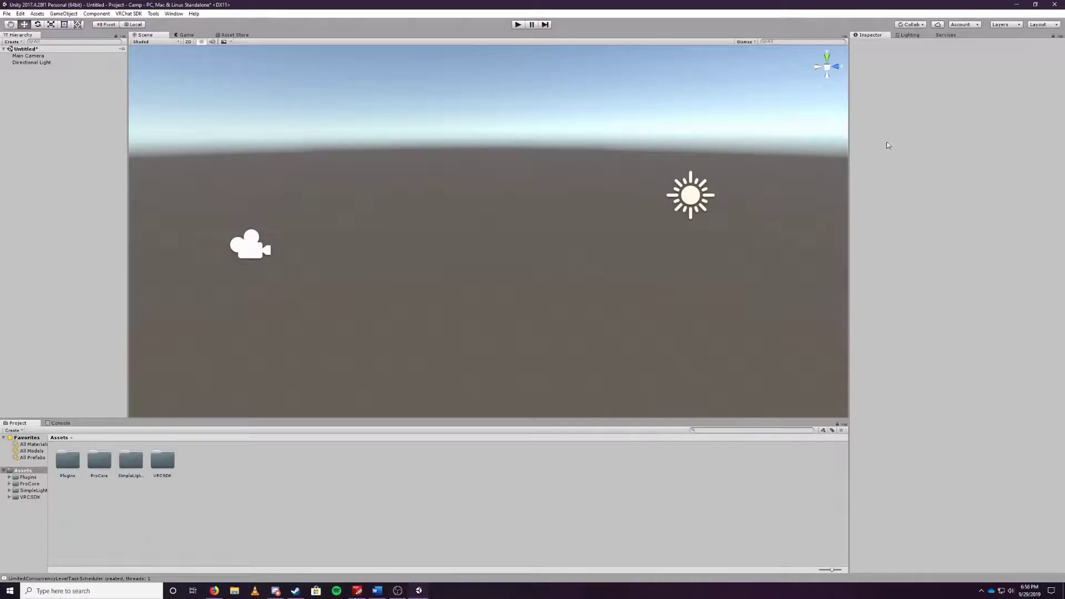
{"action": "right_click_drag", "start_coordinate": [618, 281], "coordinate": [649, 231]}
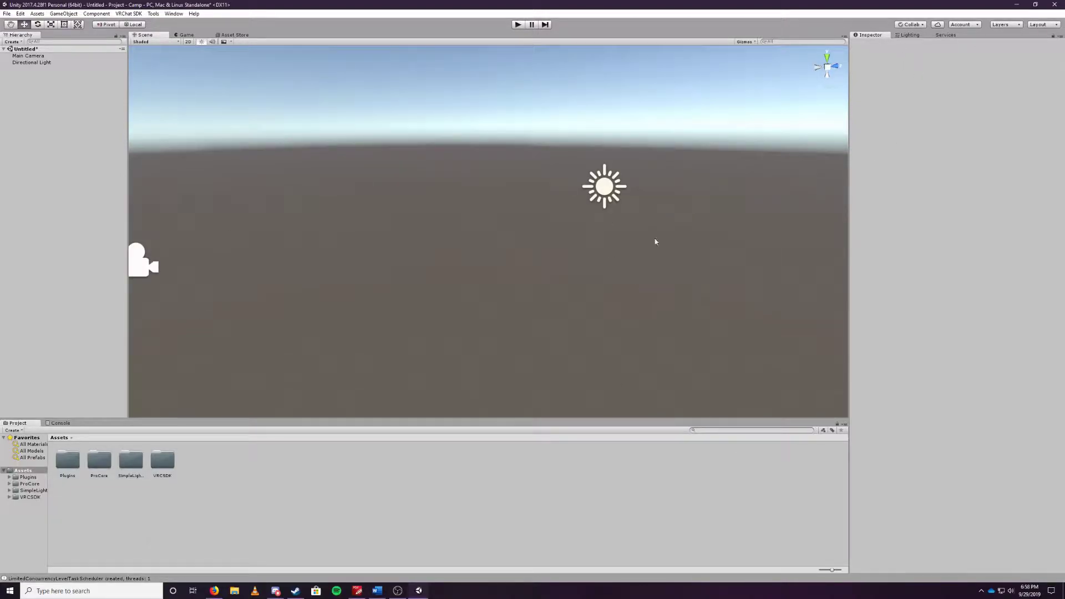
- Select the Directional Light, leaving its name unchanged
{"action": "left_click", "coordinate": [31, 62]}
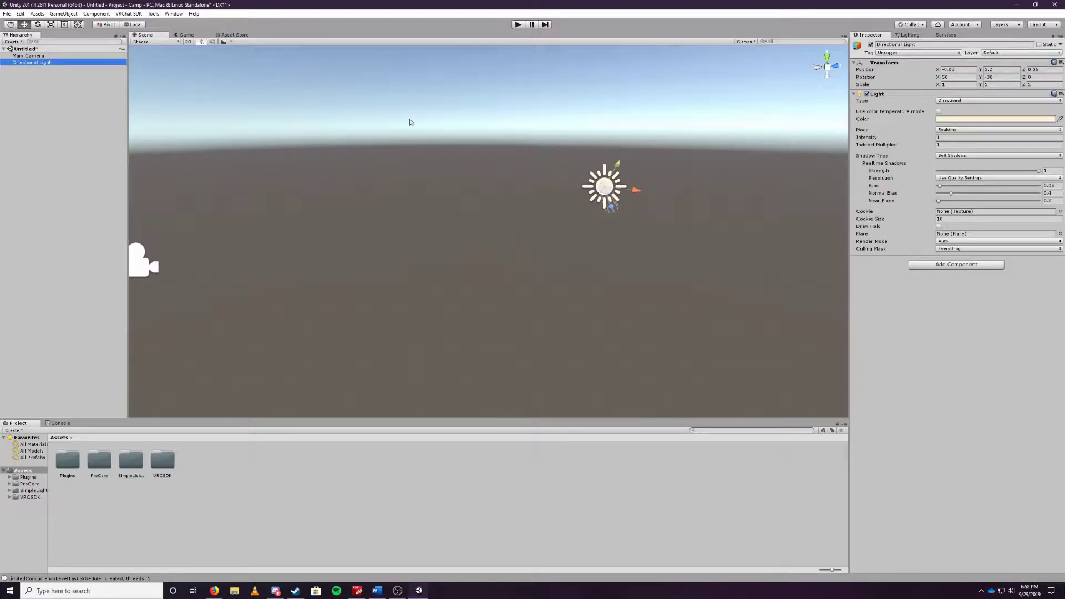
{"action": "left_click", "coordinate": [920, 44]}
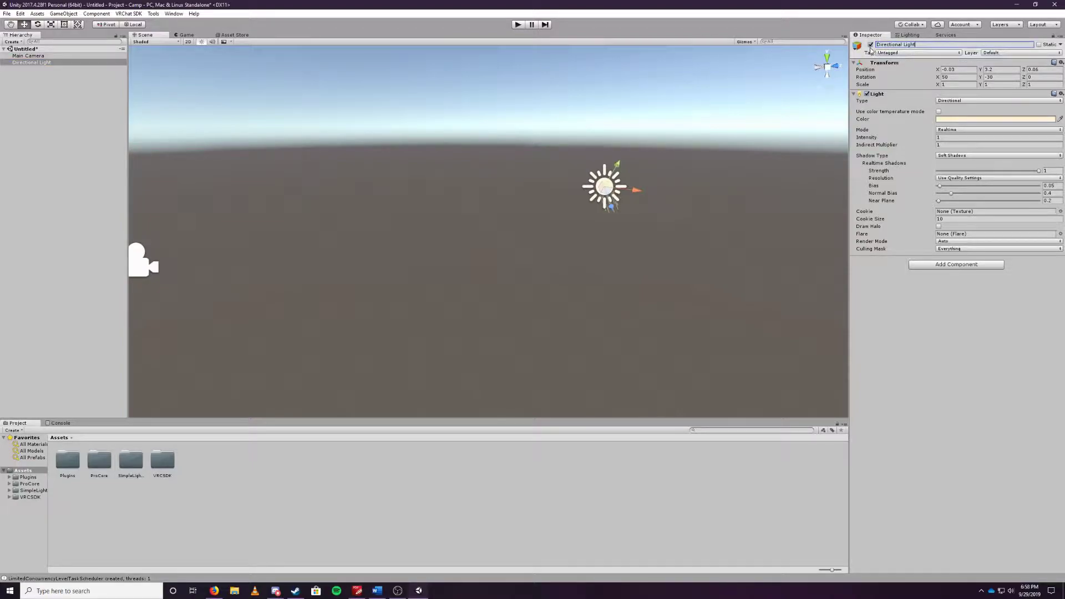
{"action": "key", "text": "Return"}
- Try Spot and Point light types, returning the Light Type to Directional
{"action": "left_click", "coordinate": [964, 100]}
{"action": "left_click", "coordinate": [968, 105]}
{"action": "left_click", "coordinate": [970, 100]}
{"action": "left_click", "coordinate": [966, 118]}
{"action": "left_click", "coordinate": [965, 100]}
{"action": "left_click", "coordinate": [965, 127]}
{"action": "left_click", "coordinate": [964, 101]}
{"action": "left_click", "coordinate": [968, 119]}
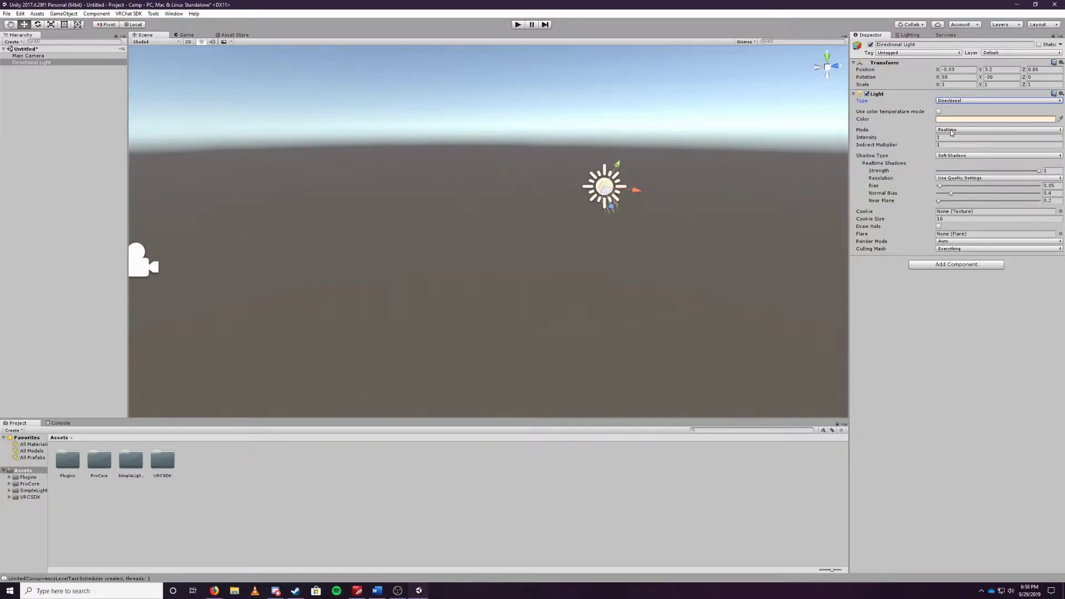
- Keep the light's Mode as Realtime and orbit the scene view
{"action": "left_click", "coordinate": [976, 130]}
{"action": "left_click", "coordinate": [894, 126]}
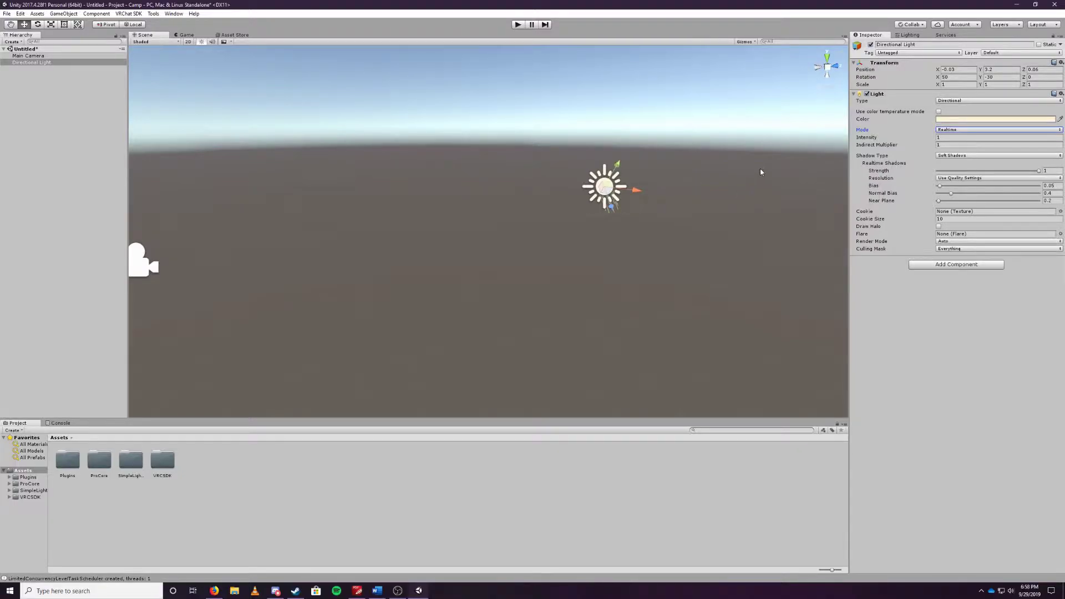
{"action": "right_click_drag", "start_coordinate": [763, 170], "coordinate": [432, 178]}
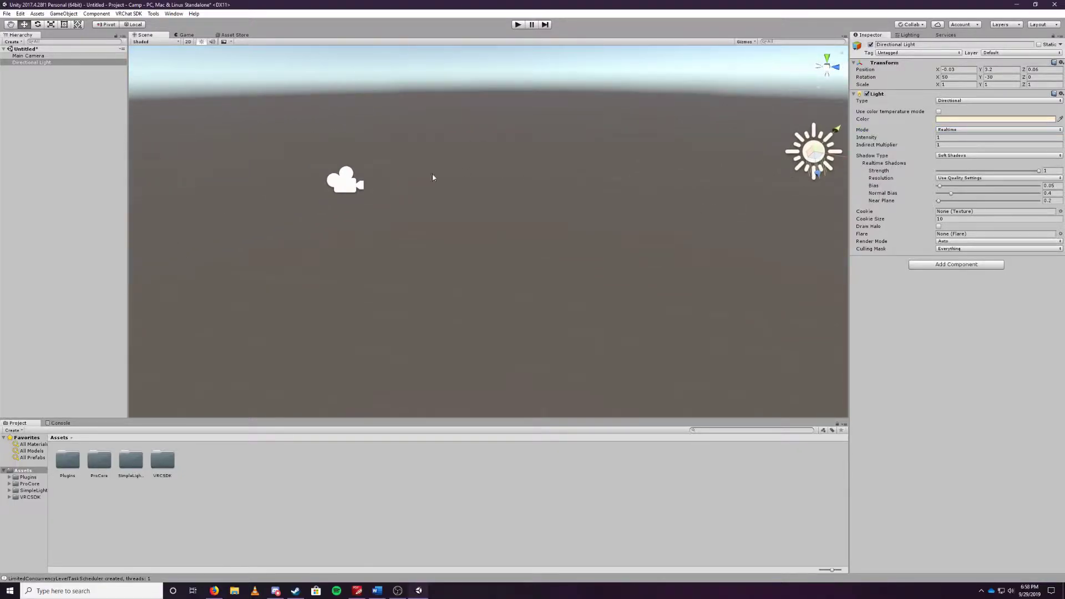
- Select the Main Camera and close the Add Component list without adding anything
{"action": "left_click", "coordinate": [352, 187]}
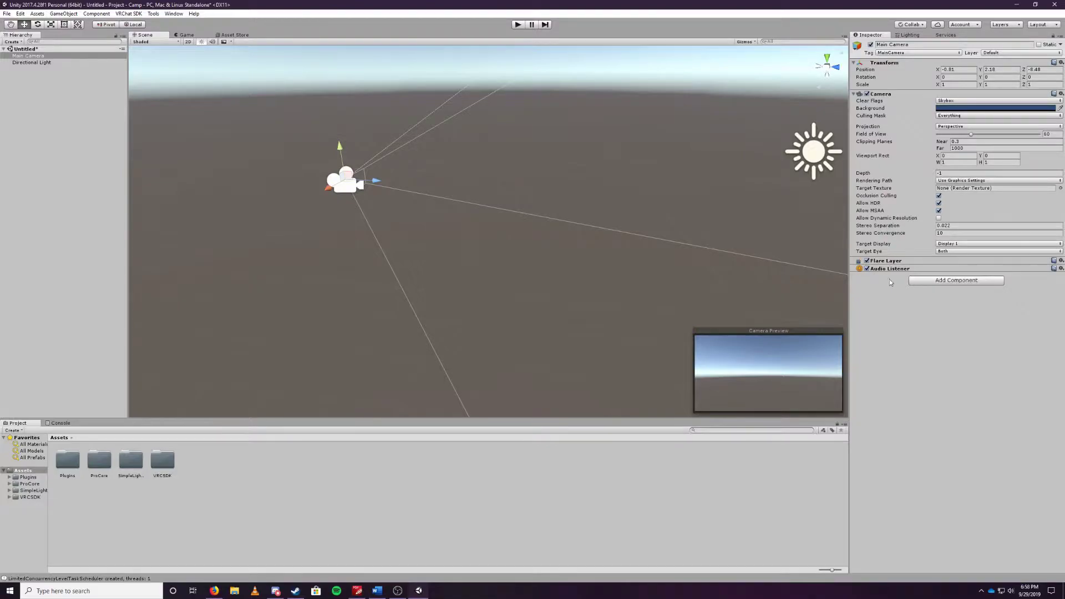
{"action": "left_click", "coordinate": [955, 280]}
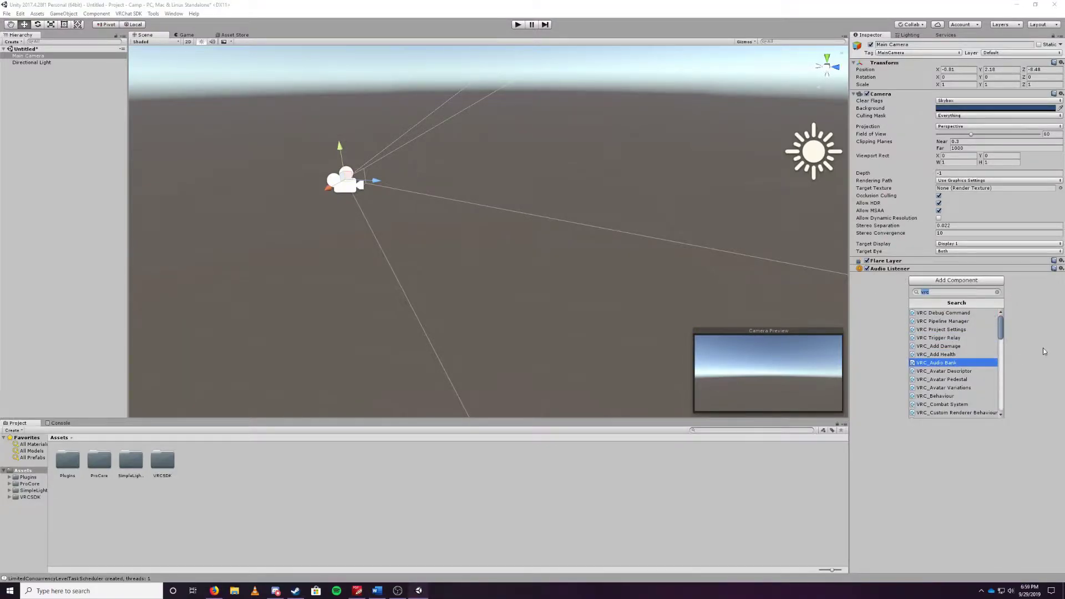
{"action": "left_click", "coordinate": [941, 285]}
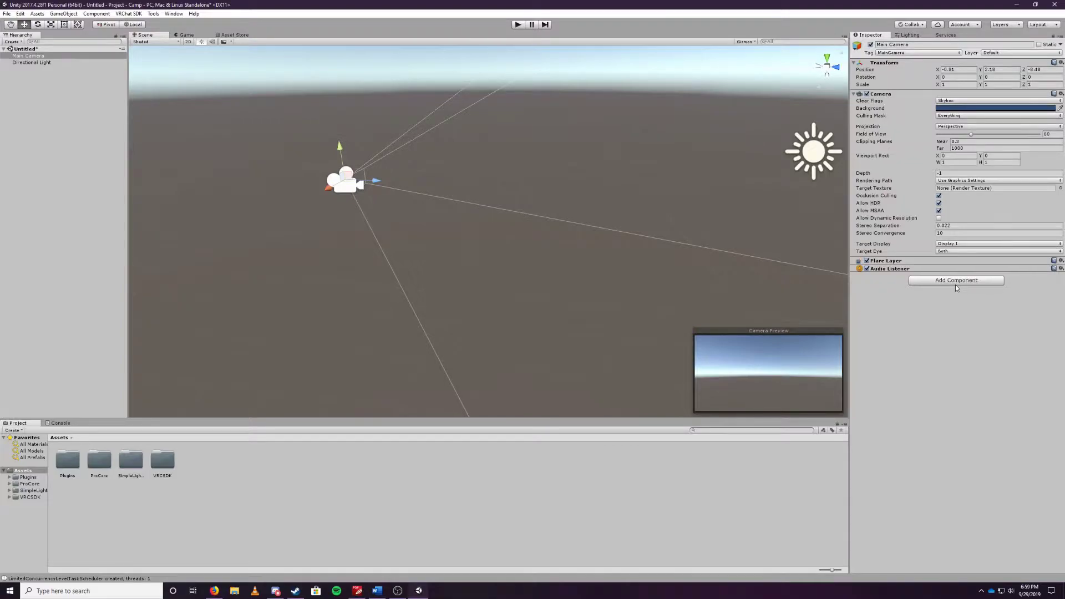
- Check the Services and Lighting tabs, then open Lighting settings from the Window menu
{"action": "left_click", "coordinate": [943, 35]}
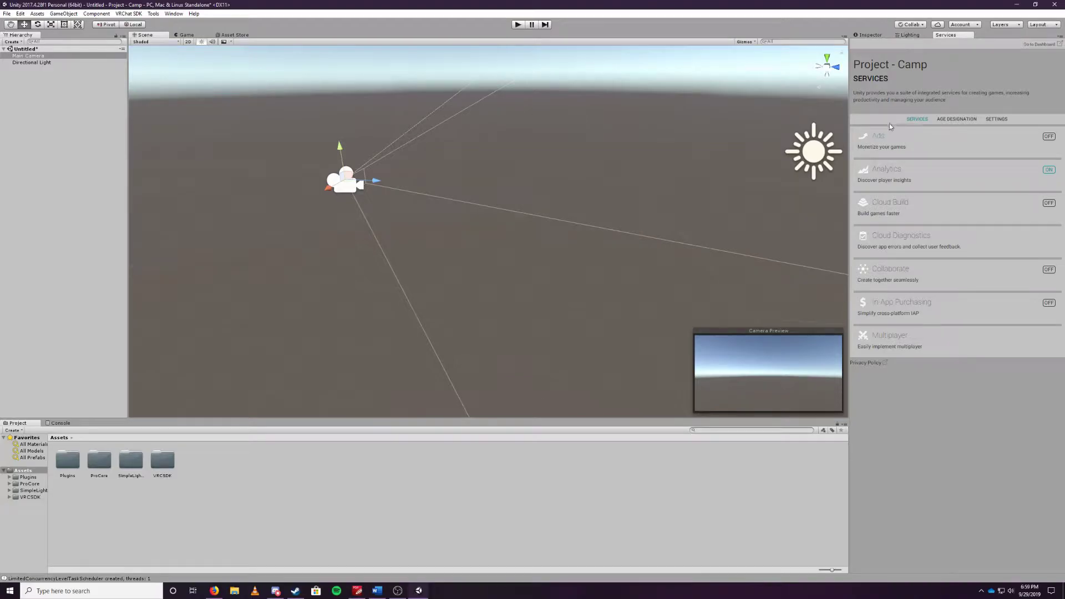
{"action": "left_click", "coordinate": [909, 35]}
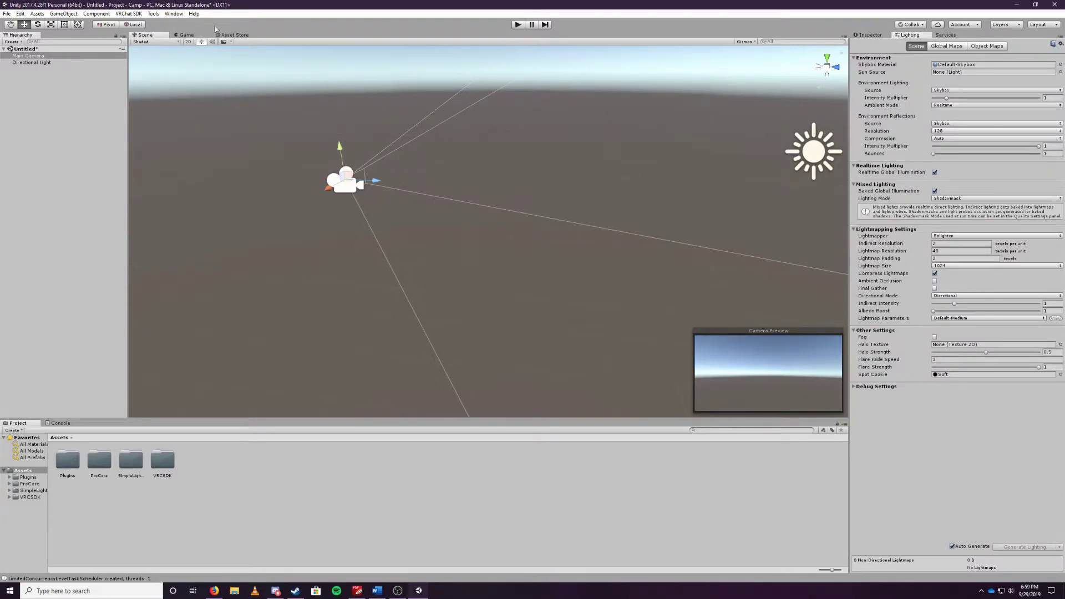
{"action": "left_click", "coordinate": [170, 15]}
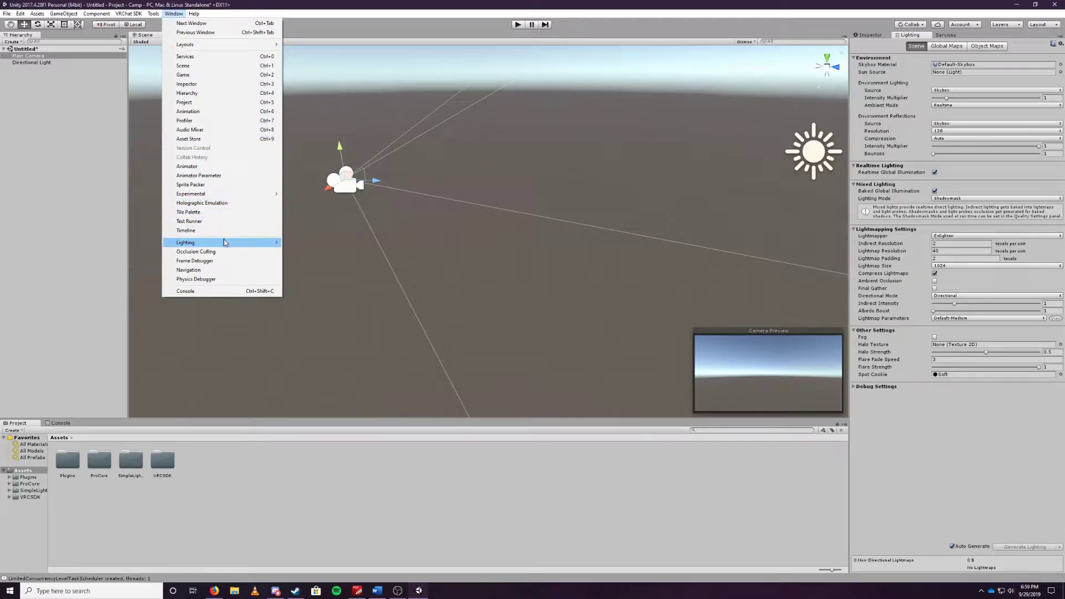
{"action": "mouse_move", "coordinate": [239, 245]}
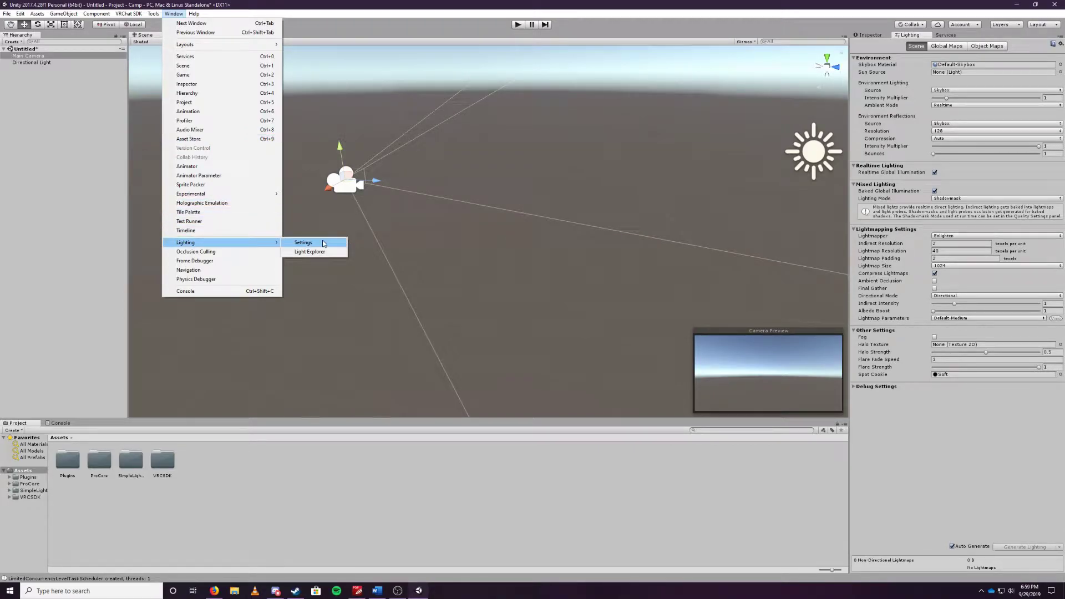
{"action": "left_click", "coordinate": [323, 244]}
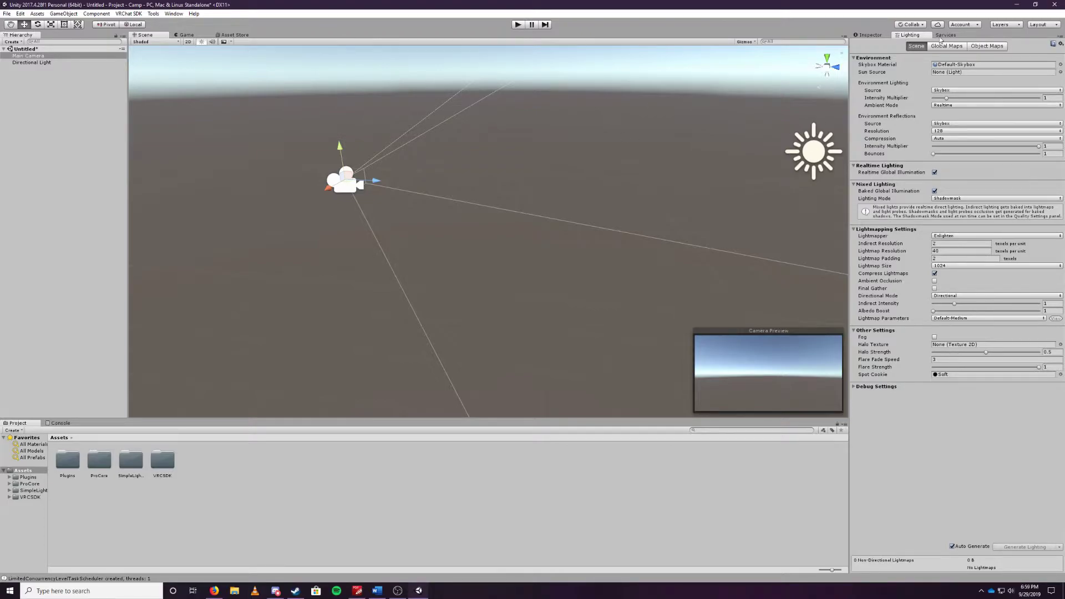
- Float the Lighting window, then dock it as a tab beside Inspector and Services
{"action": "left_click_drag", "start_coordinate": [920, 35], "coordinate": [720, 73]}
{"action": "left_click_drag", "start_coordinate": [613, 168], "coordinate": [637, 63]}
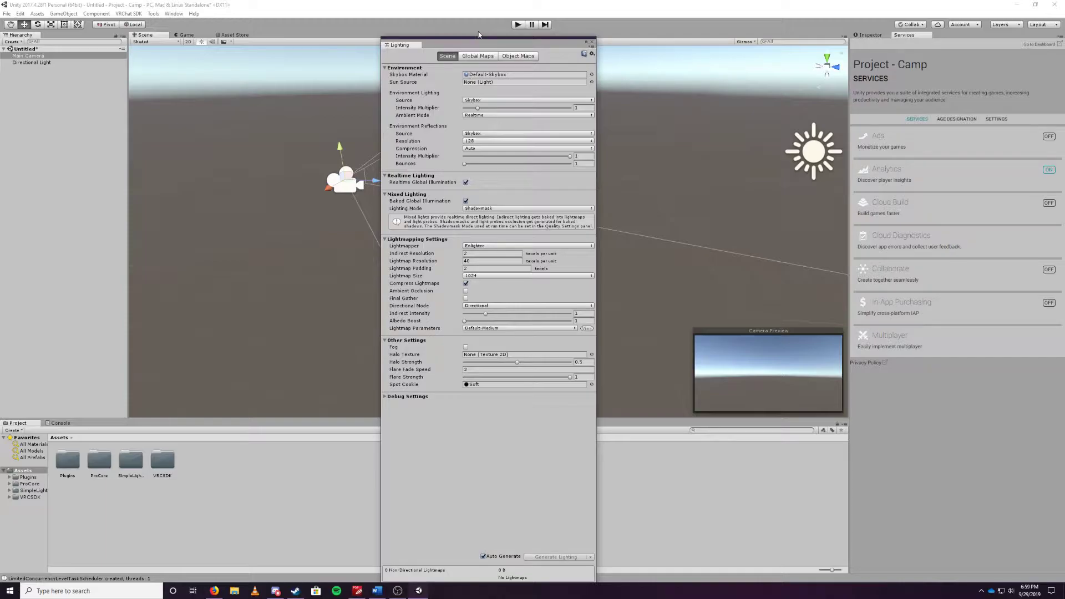
{"action": "mouse_move", "coordinate": [484, 42]}
{"action": "left_mouse_down"}
{"action": "mouse_move", "coordinate": [437, 51]}
{"action": "mouse_move", "coordinate": [488, 47]}
{"action": "left_mouse_up"}
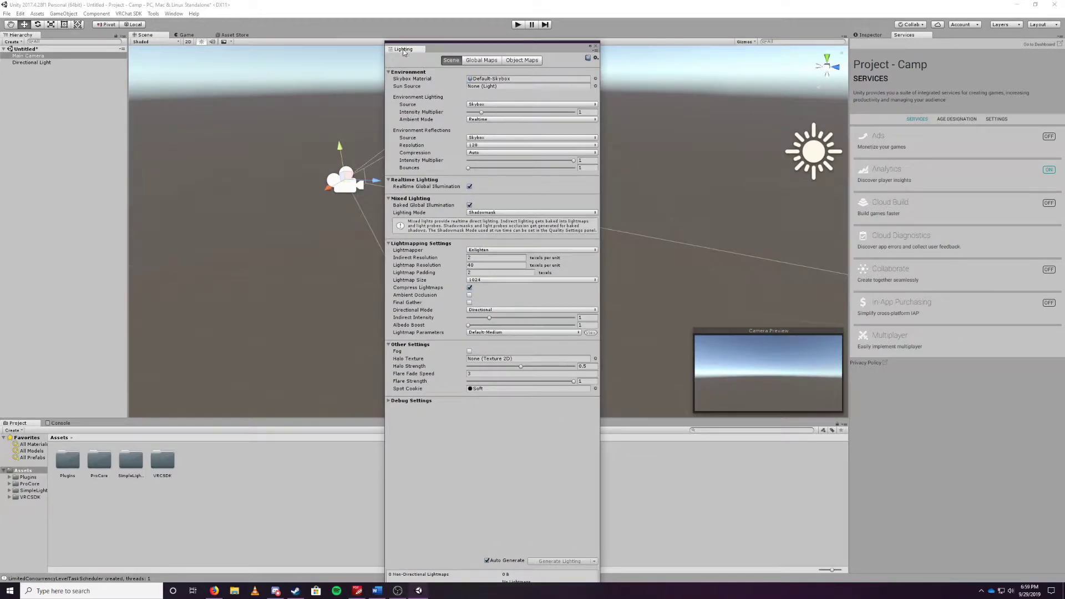
{"action": "left_click_drag", "start_coordinate": [403, 49], "coordinate": [908, 49]}
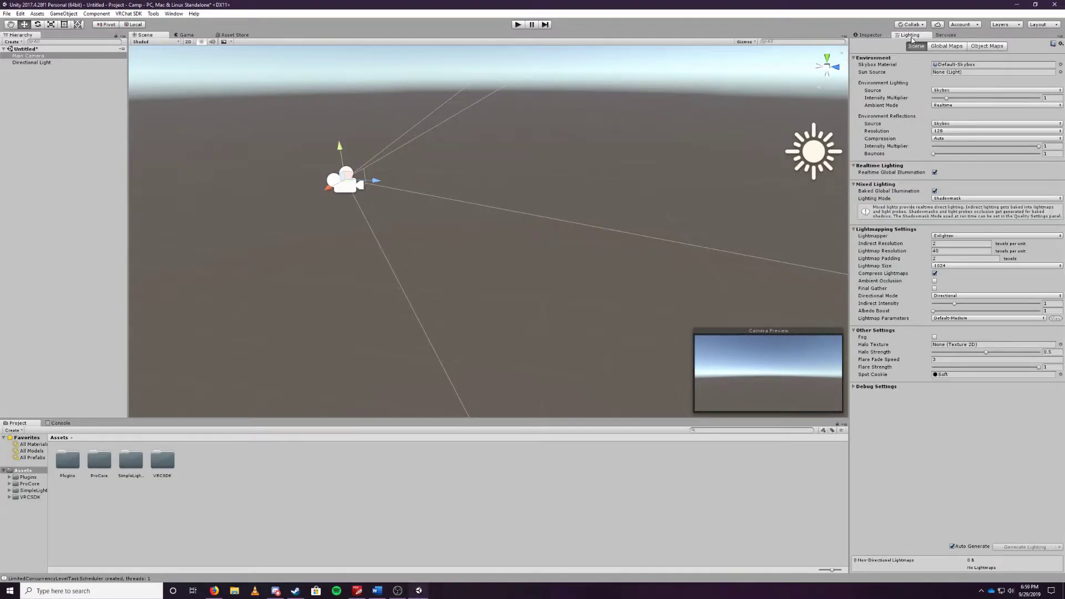
{"action": "left_click", "coordinate": [871, 35]}
{"action": "left_click", "coordinate": [910, 36]}
{"action": "left_click", "coordinate": [626, 144]}
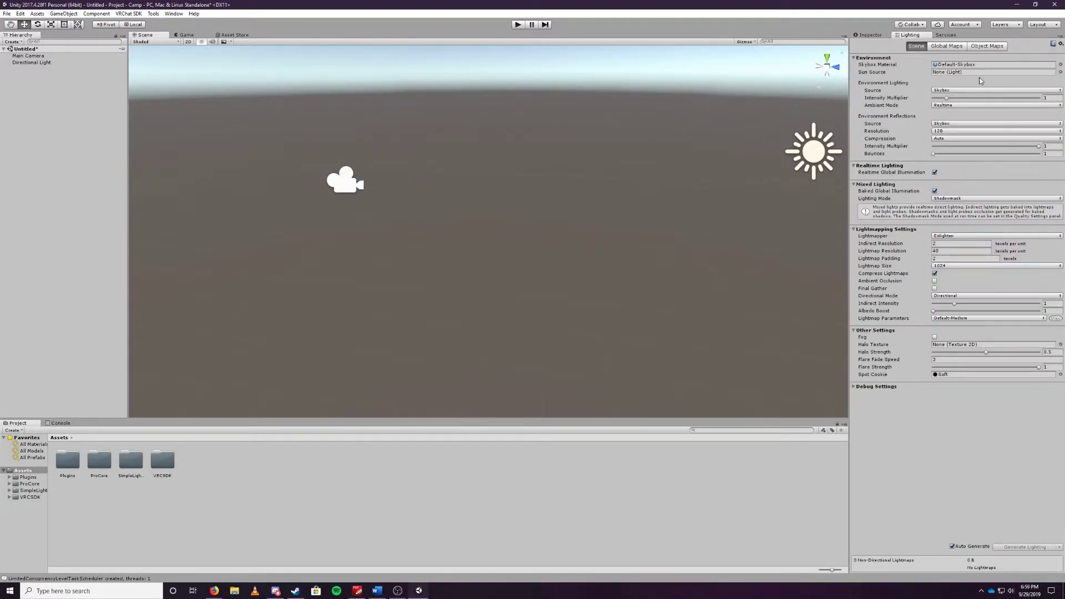
{"action": "left_click", "coordinate": [965, 91]}
{"action": "left_click", "coordinate": [977, 88]}
{"action": "right_click_drag", "start_coordinate": [568, 220], "coordinate": [594, 212]}
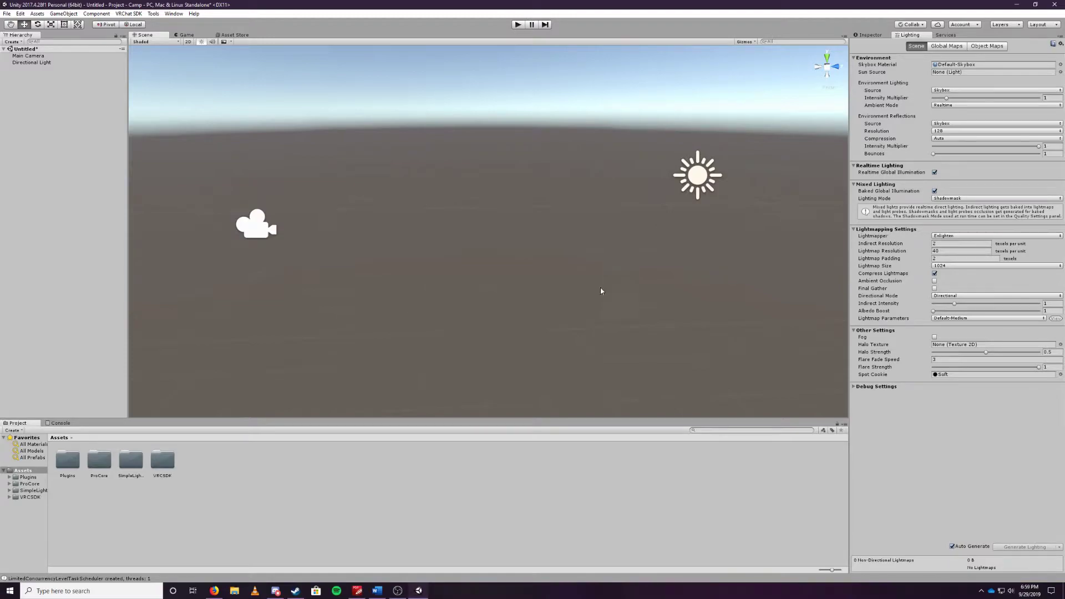
{"action": "right_click_drag", "start_coordinate": [660, 347], "coordinate": [702, 347]}
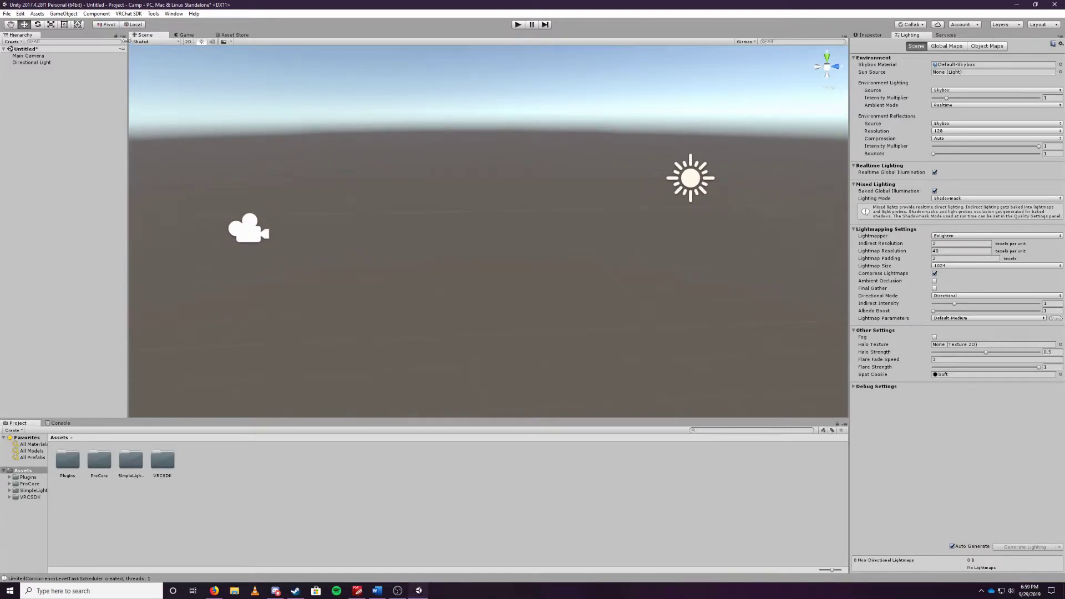
- Open the VRChat SDK Control Panel from the VRChat SDK menu
{"action": "left_click", "coordinate": [133, 14]}
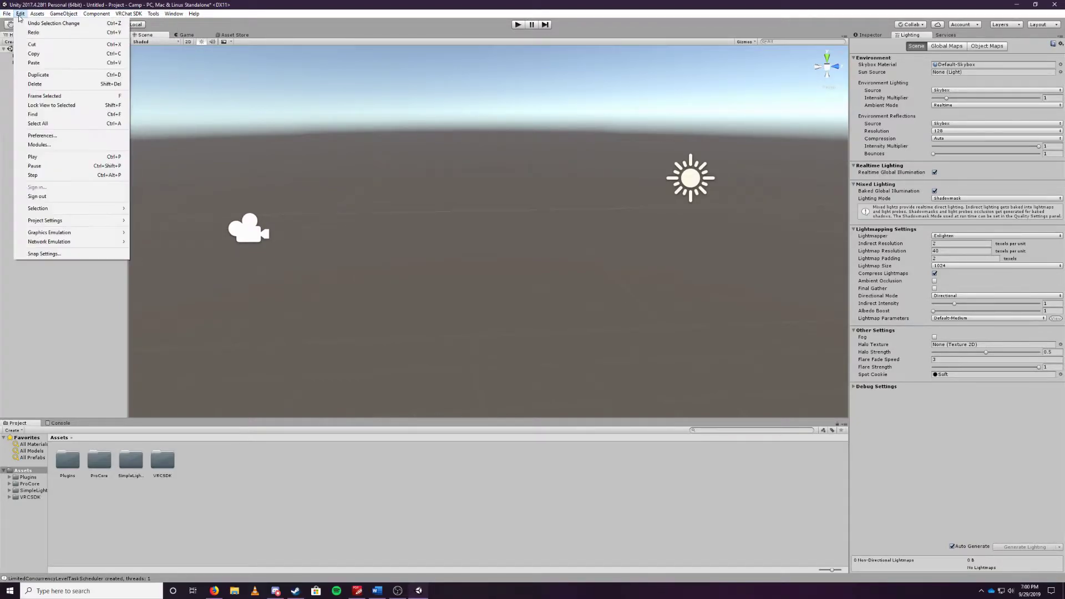
{"action": "mouse_move", "coordinate": [37, 17]}
{"action": "mouse_move", "coordinate": [94, 20]}
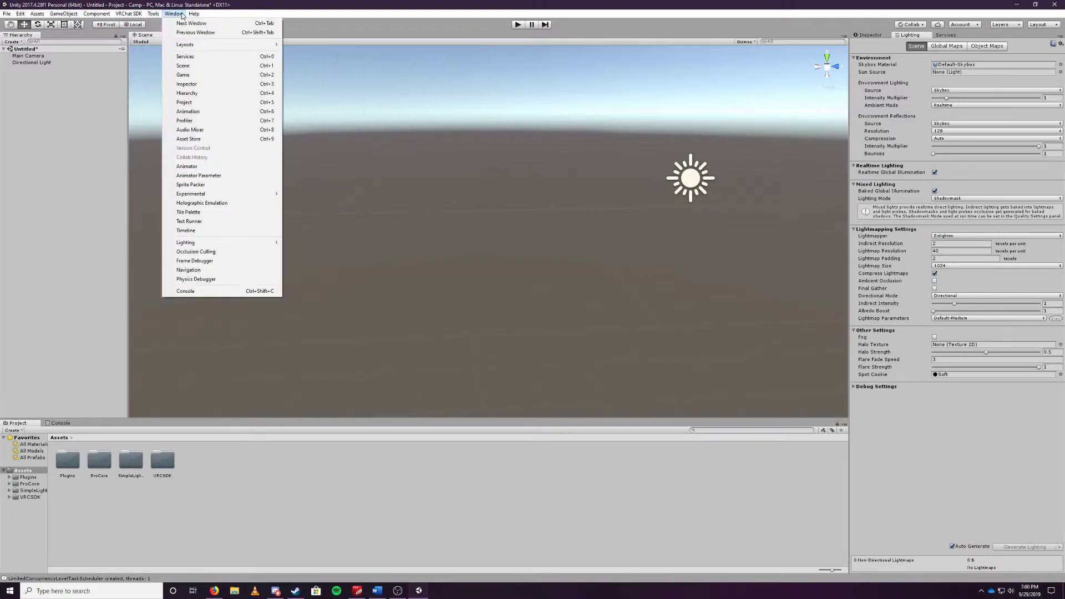
{"action": "mouse_move", "coordinate": [193, 18]}
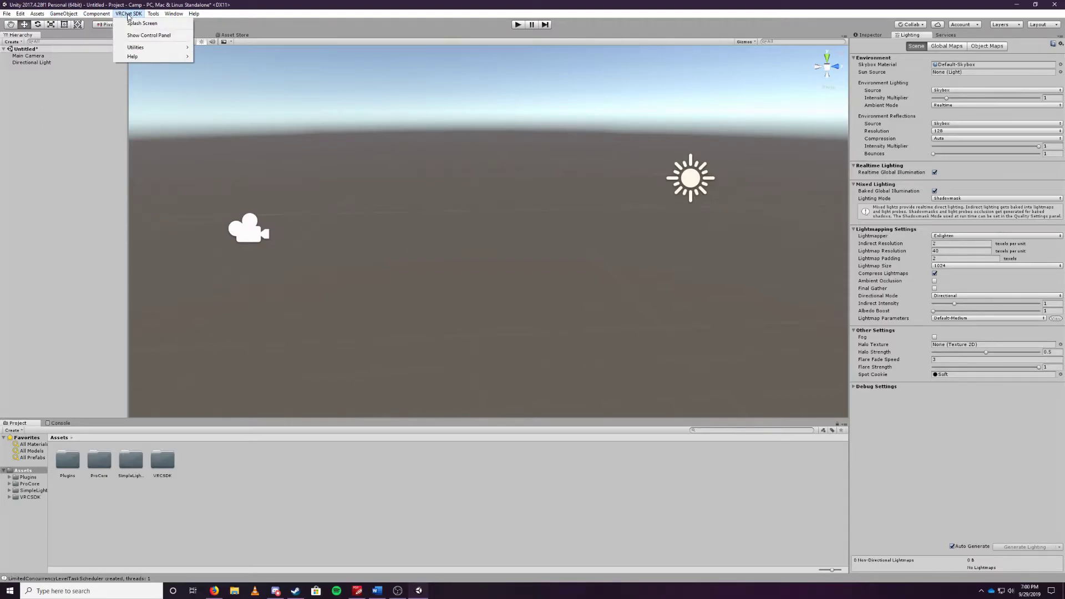
{"action": "left_click", "coordinate": [147, 35]}
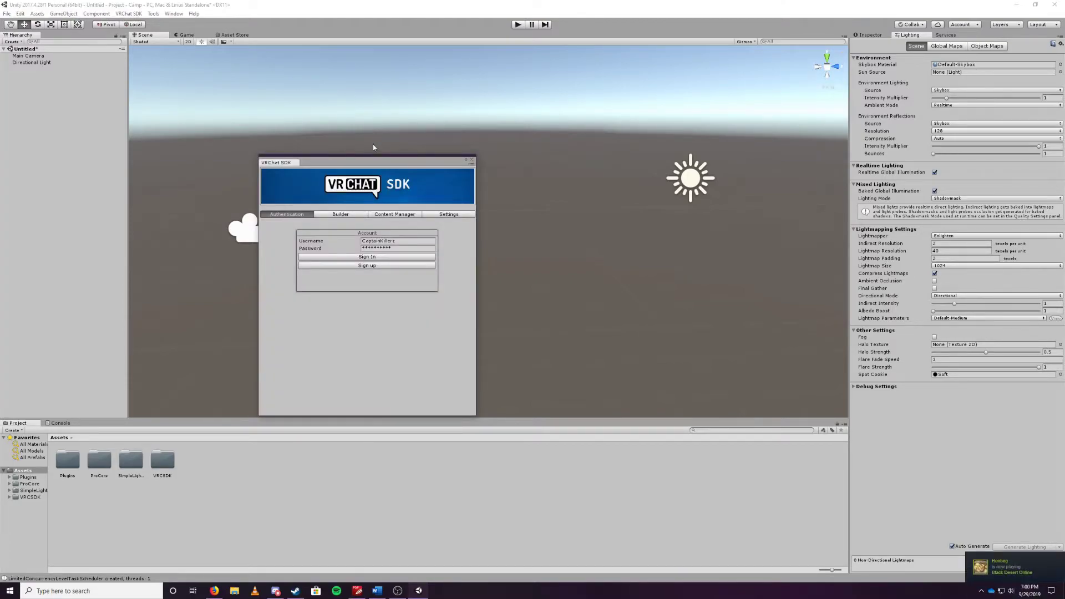
- Position the SDK window and move from the Username field to the Password field
{"action": "left_click_drag", "start_coordinate": [329, 163], "coordinate": [516, 135]}
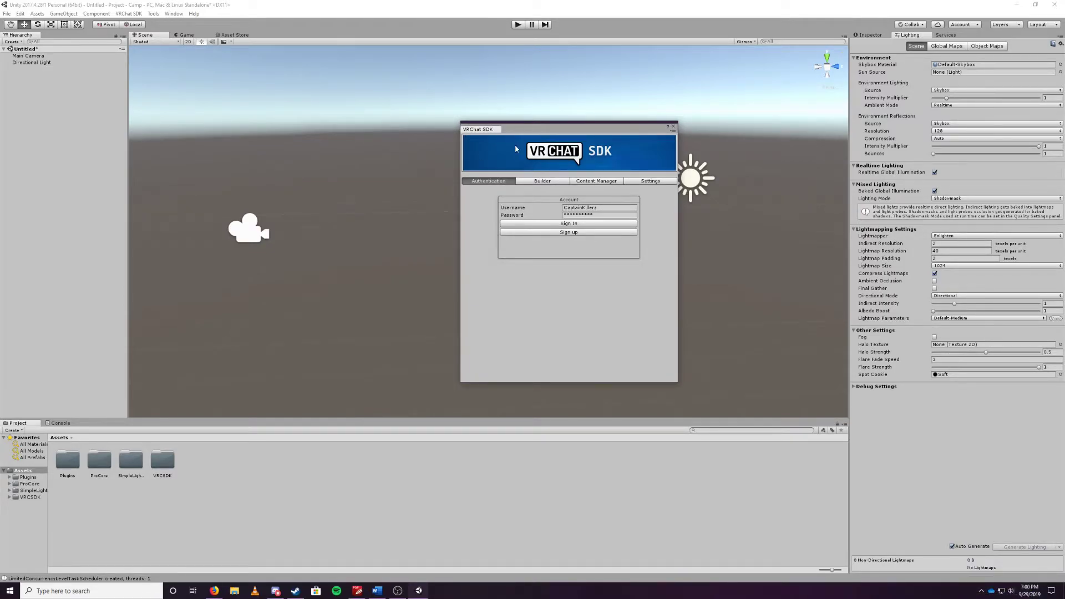
{"action": "left_click_drag", "start_coordinate": [557, 128], "coordinate": [479, 141]}
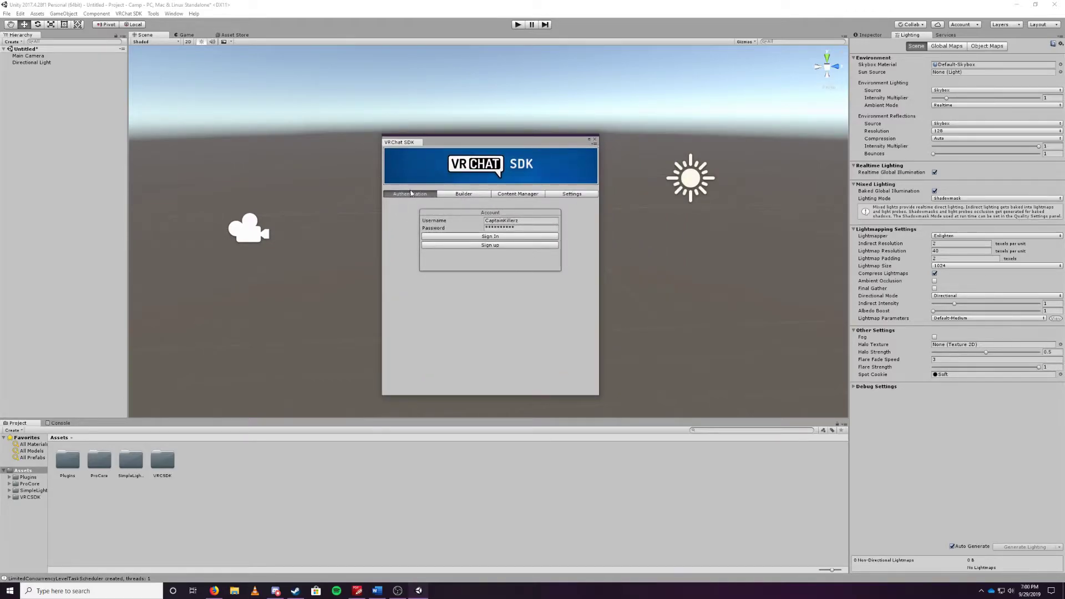
{"action": "left_click", "coordinate": [521, 219]}
{"action": "key", "text": "Tab"}
- Sign in to the VRChat account and open the SDK Builder page
{"action": "left_click", "coordinate": [484, 238]}
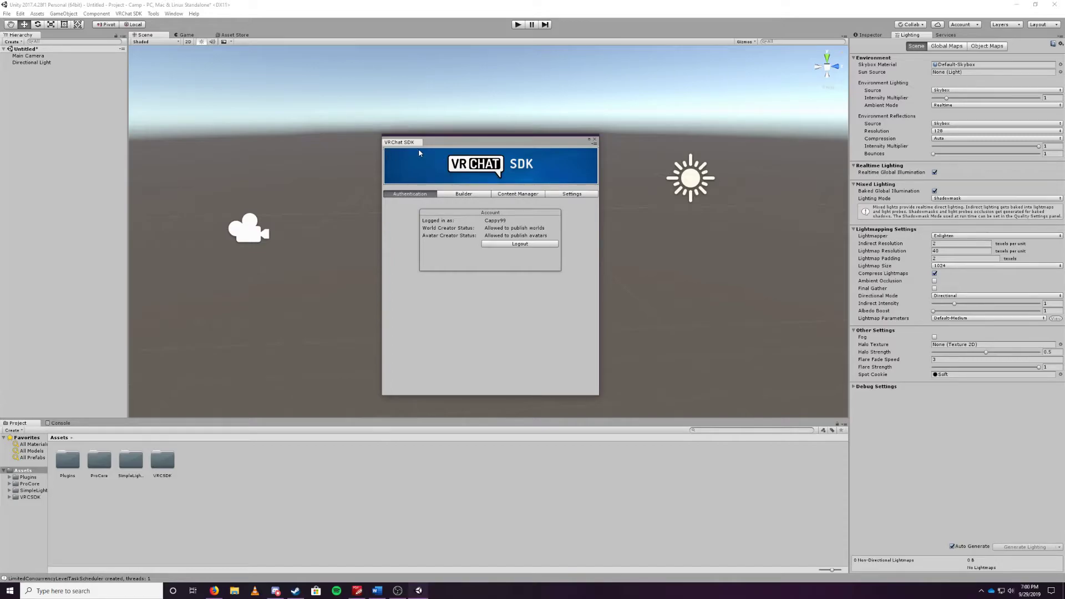
{"action": "mouse_move", "coordinate": [483, 142]}
{"action": "left_mouse_down"}
{"action": "mouse_move", "coordinate": [465, 141]}
{"action": "mouse_move", "coordinate": [500, 143]}
{"action": "left_mouse_up"}
{"action": "left_click", "coordinate": [441, 194]}
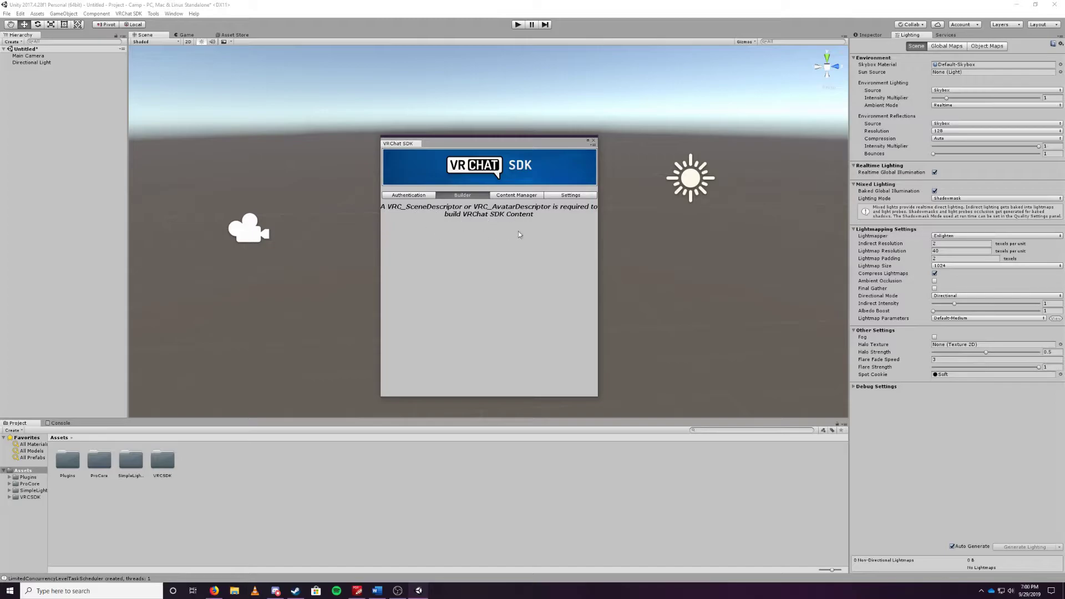
- Scroll through the account's uploaded Worlds and Avatars in the Content Manager
{"action": "left_click", "coordinate": [513, 195]}
{"action": "mouse_move", "coordinate": [595, 234]}
{"action": "left_mouse_down"}
{"action": "mouse_move", "coordinate": [590, 355]}
{"action": "mouse_move", "coordinate": [606, 230]}
{"action": "left_mouse_up"}
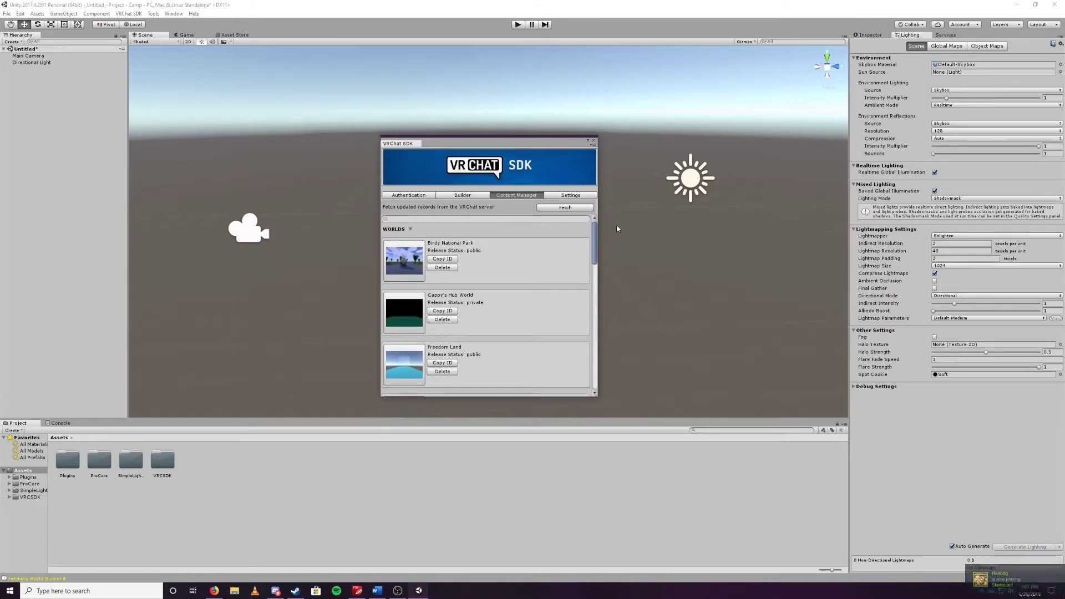
{"action": "scroll", "coordinate": [594, 258], "scroll_direction": "down", "scroll_amount": 1}
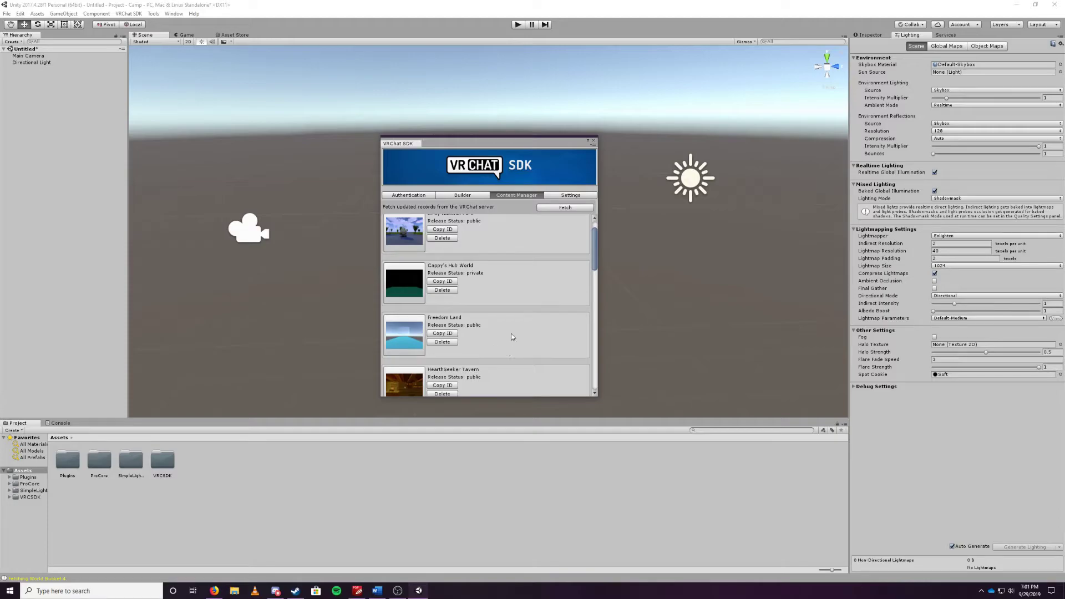
{"action": "scroll", "coordinate": [595, 262], "scroll_direction": "down", "scroll_amount": 1}
{"action": "scroll", "coordinate": [596, 262], "scroll_direction": "down", "scroll_amount": 1}
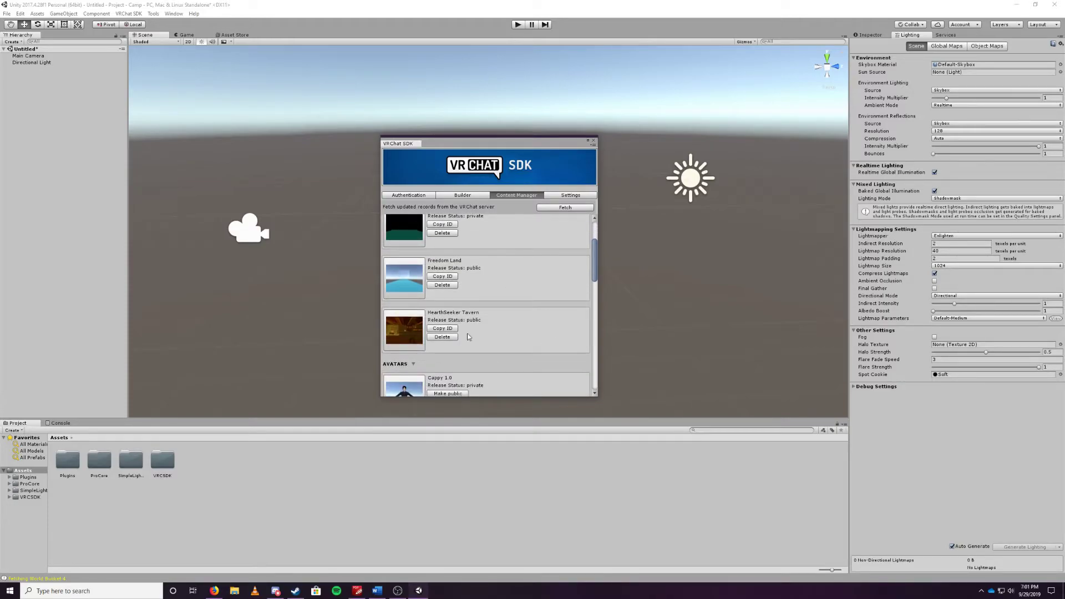
{"action": "left_click_drag", "start_coordinate": [594, 274], "coordinate": [592, 233]}
- Review the VRChat SDK Settings tab, then go back to the Authentication account page
{"action": "left_click", "coordinate": [570, 195]}
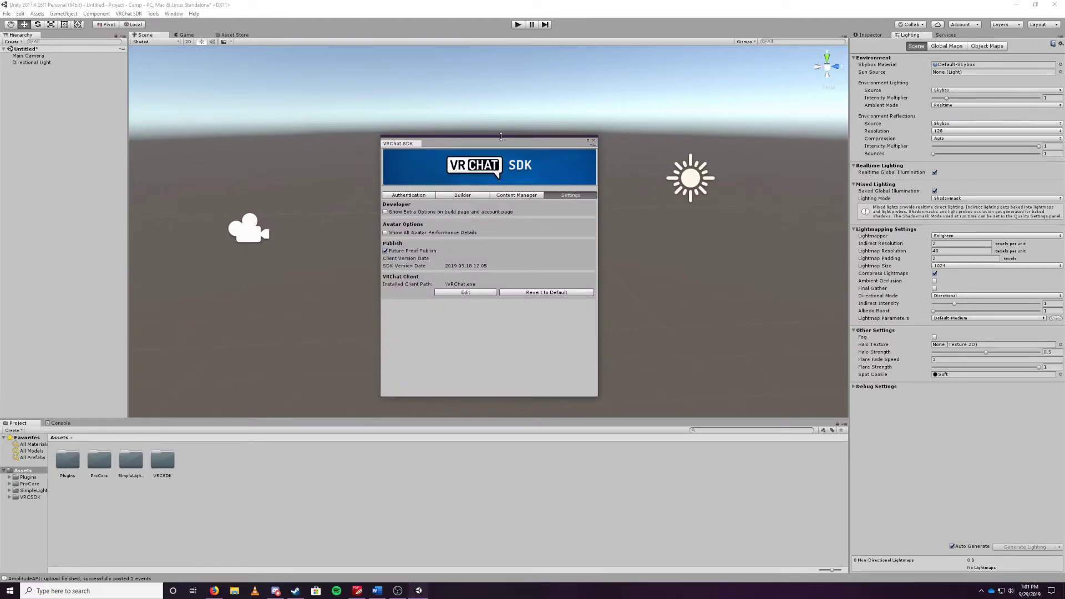
{"action": "left_click_drag", "start_coordinate": [468, 148], "coordinate": [527, 148]}
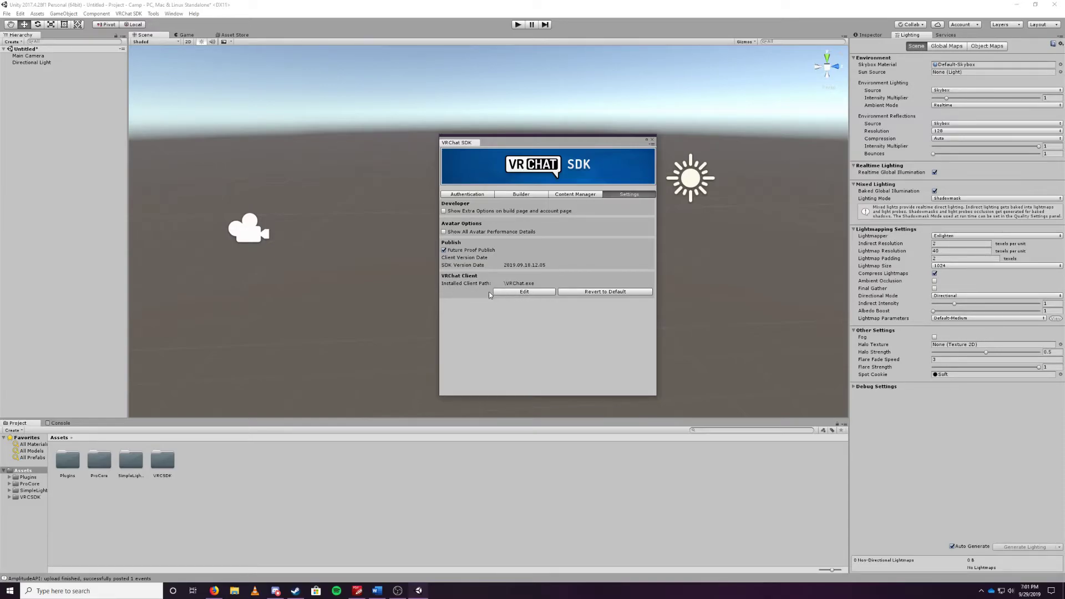
{"action": "left_click", "coordinate": [566, 195]}
{"action": "left_click", "coordinate": [467, 194]}
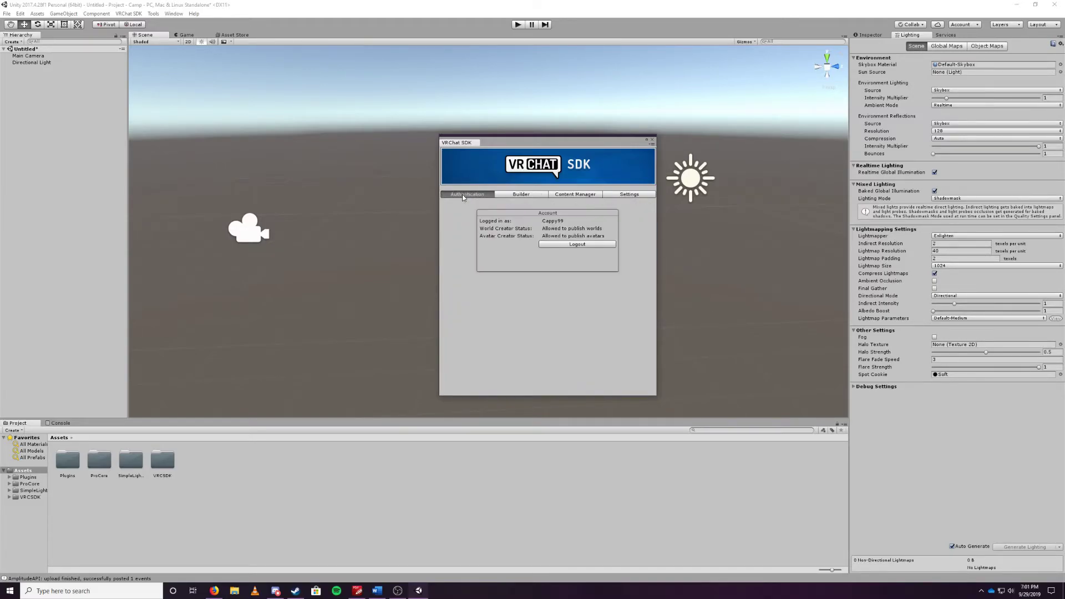
- Close the VRChat SDK control panel and orbit the Scene view to lower the horizon
{"action": "left_click", "coordinate": [652, 141]}
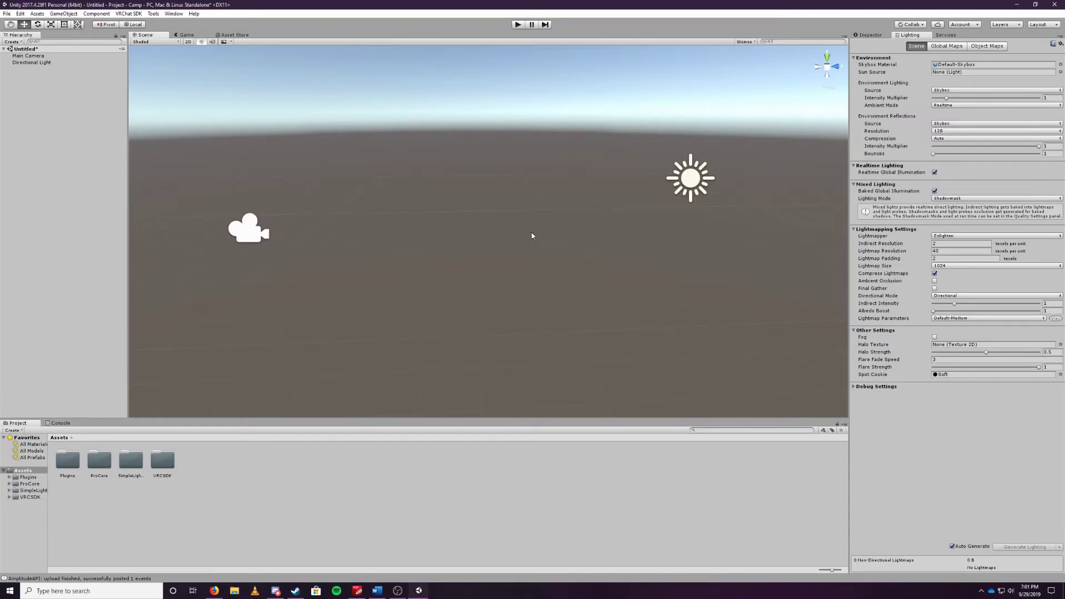
{"action": "left_click_drag", "start_coordinate": [538, 236], "coordinate": [588, 240], "text": "alt"}
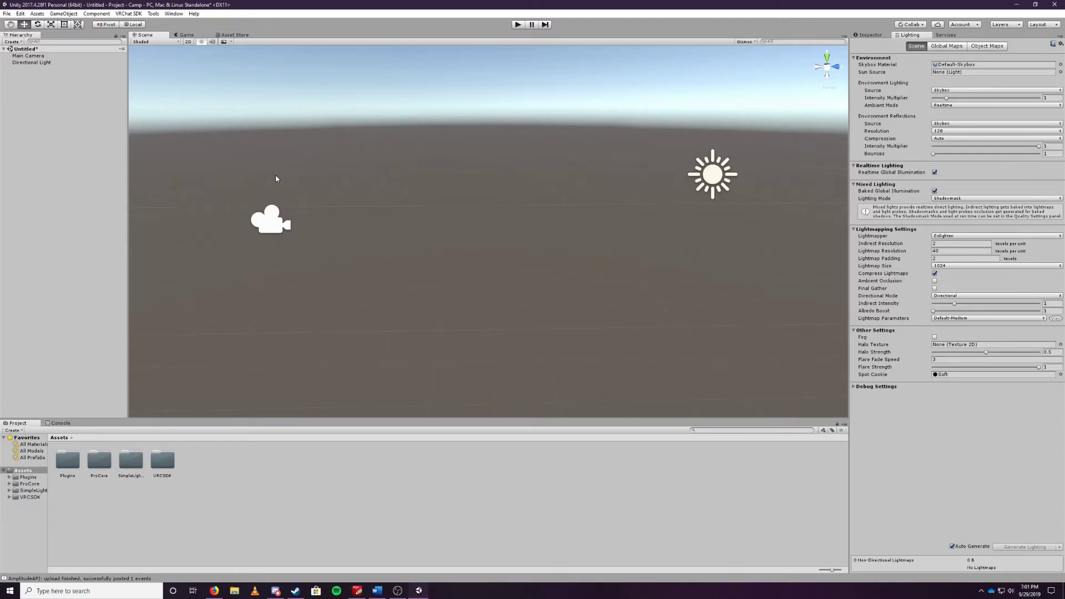
{"action": "left_click_drag", "start_coordinate": [416, 241], "coordinate": [403, 240], "text": "alt"}
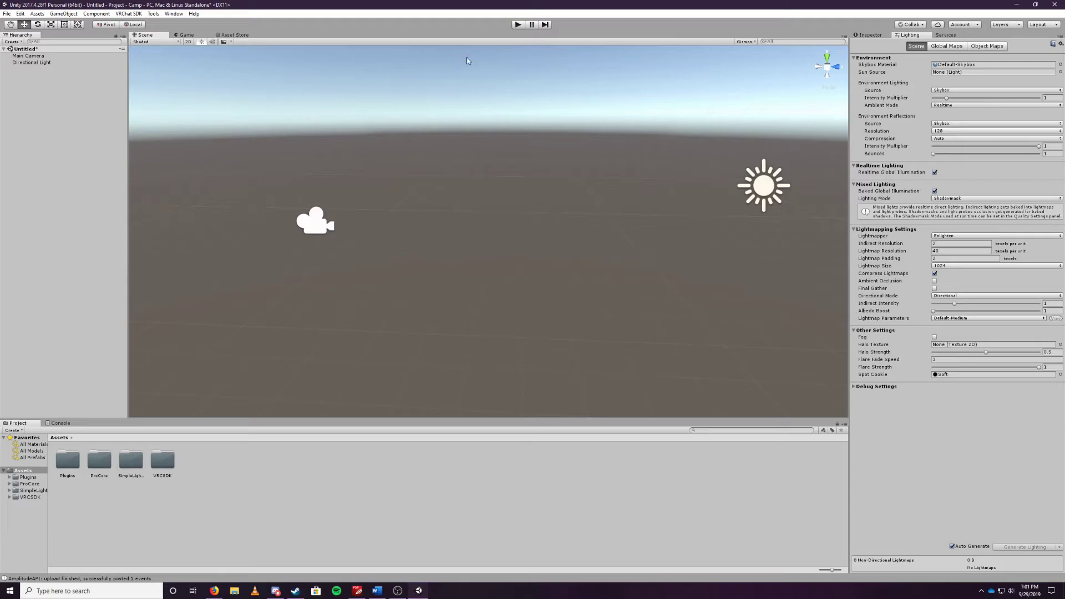
- Select the Directional Light and orbit the Scene view around it
{"action": "left_click", "coordinate": [753, 191]}
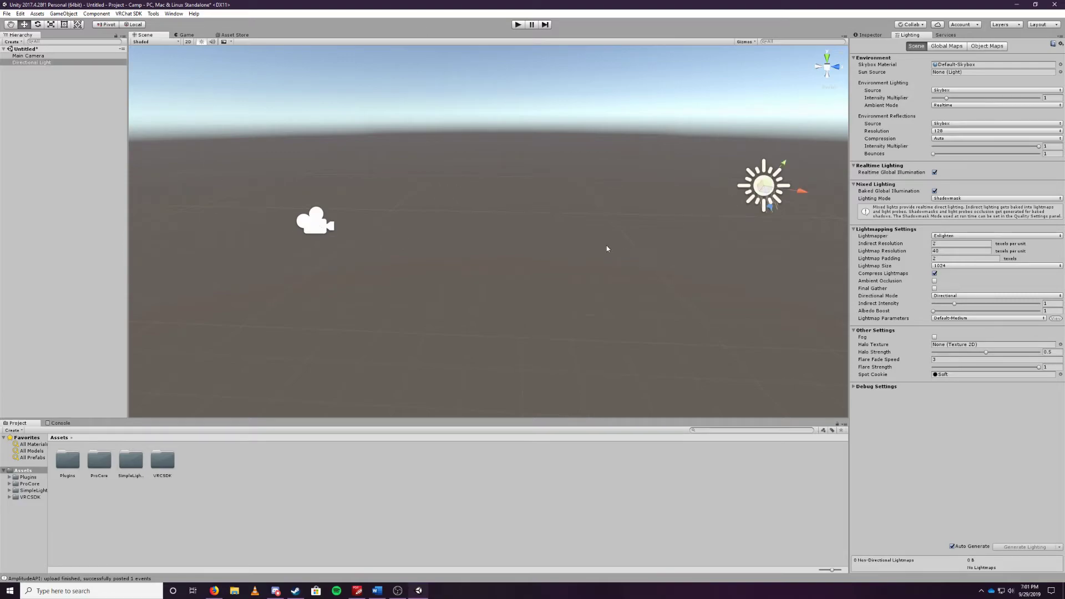
{"action": "left_click_drag", "start_coordinate": [601, 245], "coordinate": [743, 206], "text": "alt"}
{"action": "left_click_drag", "start_coordinate": [481, 248], "coordinate": [564, 185], "text": "alt"}
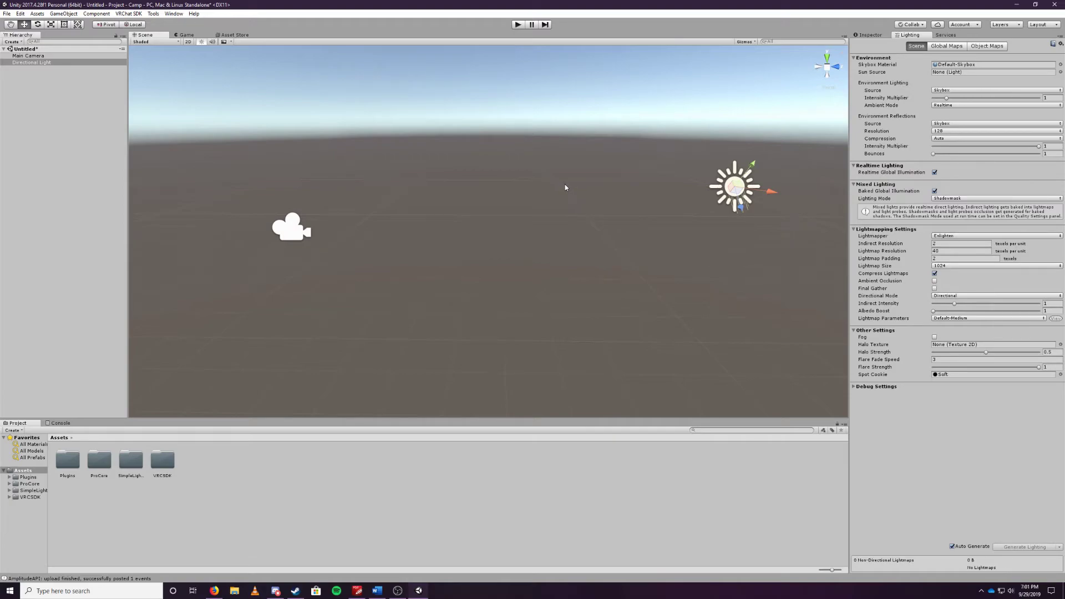